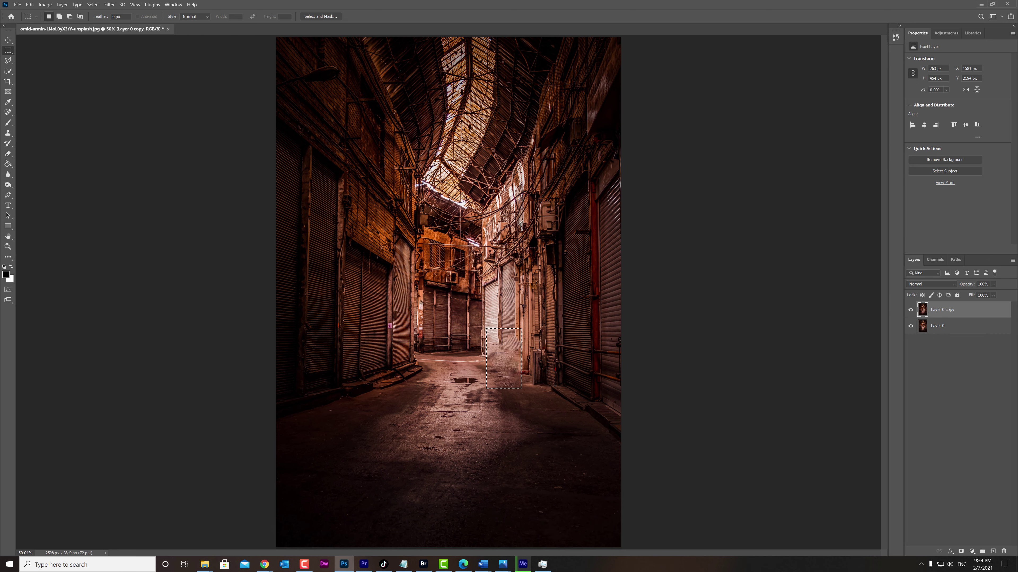
Zoom to 200% and spot-heal the smeared patch and ground where the cyclist stood.
left_click(8, 247)
left_click(523, 370)
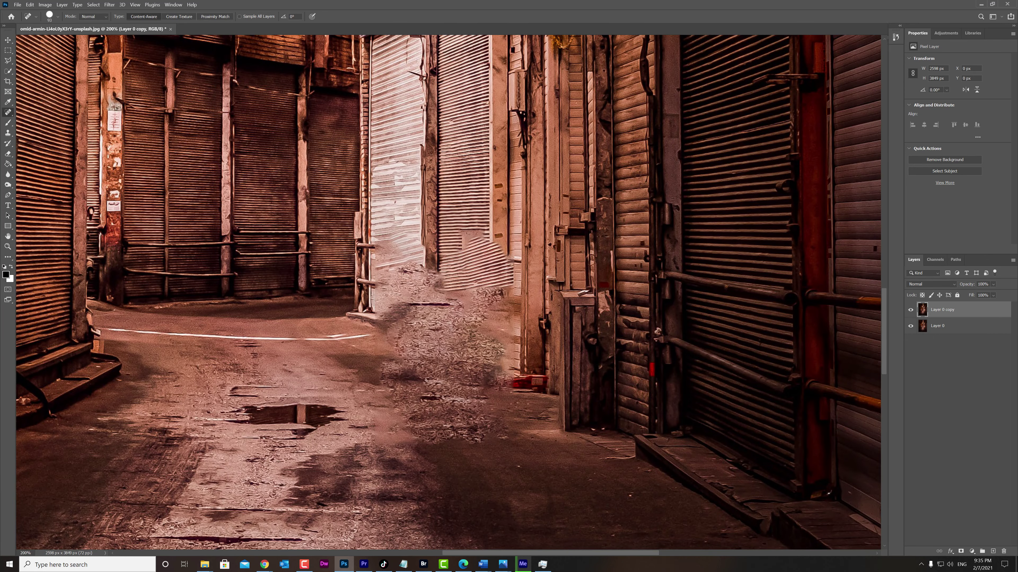
mouse_move(460, 245)
left_mouse_down()
mouse_move(417, 373)
mouse_move(380, 350)
mouse_move(401, 441)
left_mouse_up()
left_click_drag(487, 273, 479, 368)
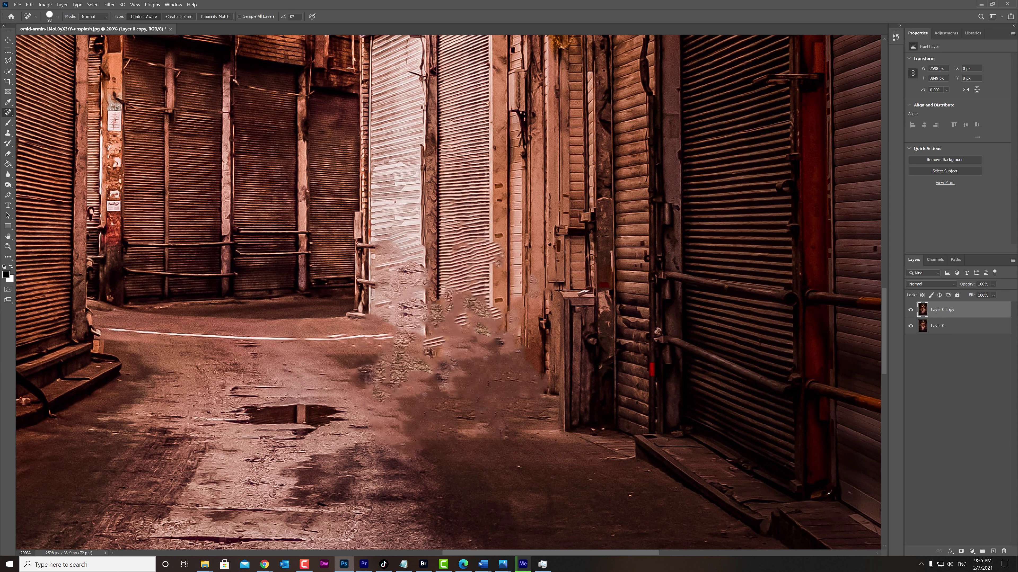
left_click_drag(485, 261, 409, 353)
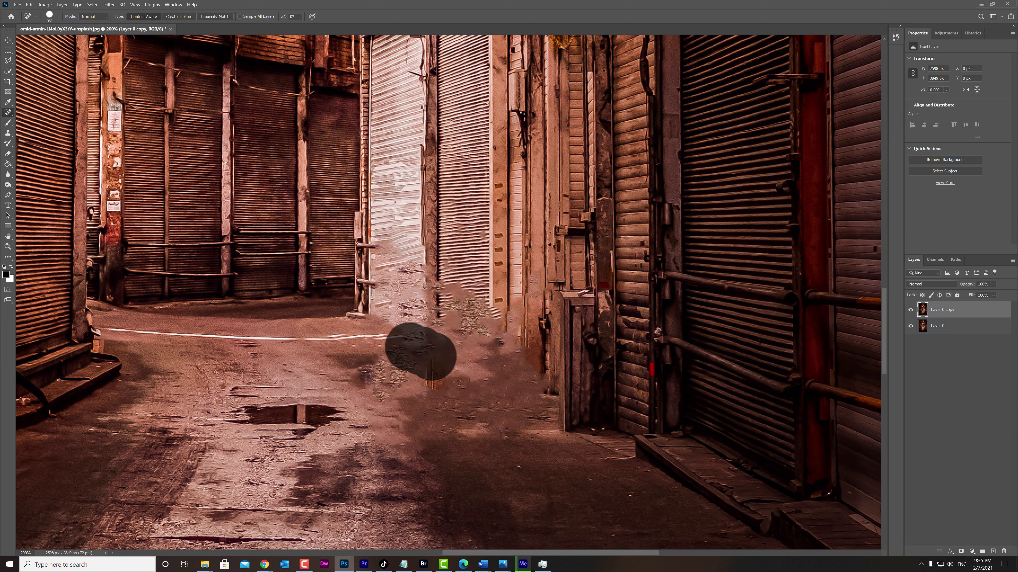
left_click_drag(501, 391, 465, 363)
Spot-heal the remaining blotches on the ground and shutters, then fit the image on screen.
left_click(452, 387)
left_click(379, 355)
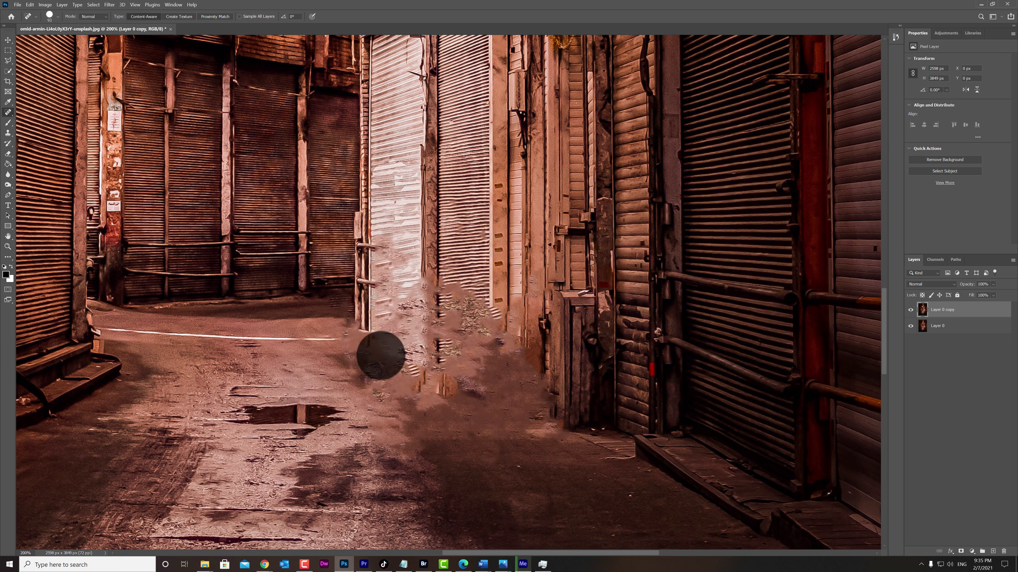
left_click(384, 263)
left_click(468, 405)
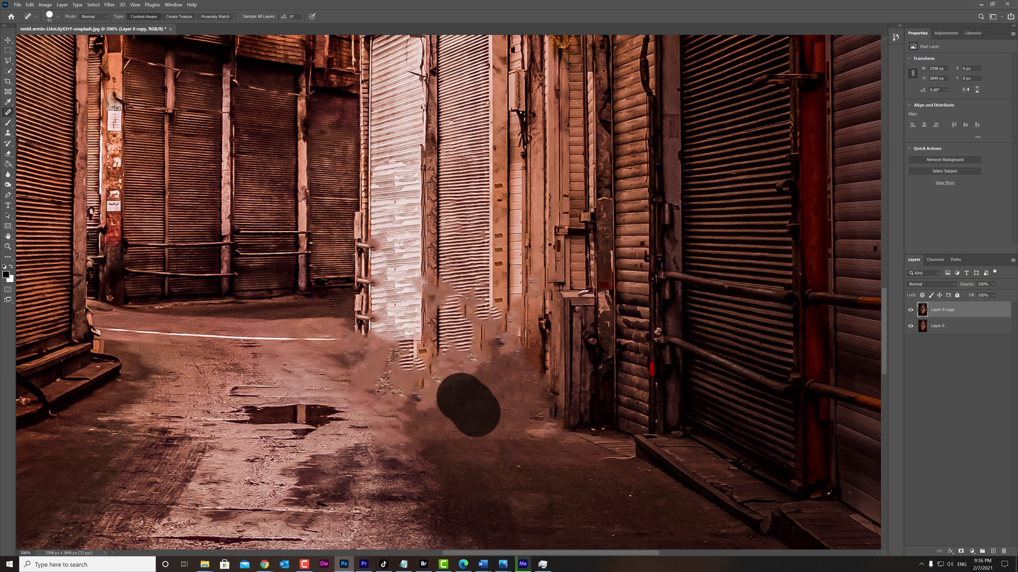
left_click_drag(434, 403, 398, 379)
left_click(488, 375)
left_click(341, 359)
left_click(336, 299)
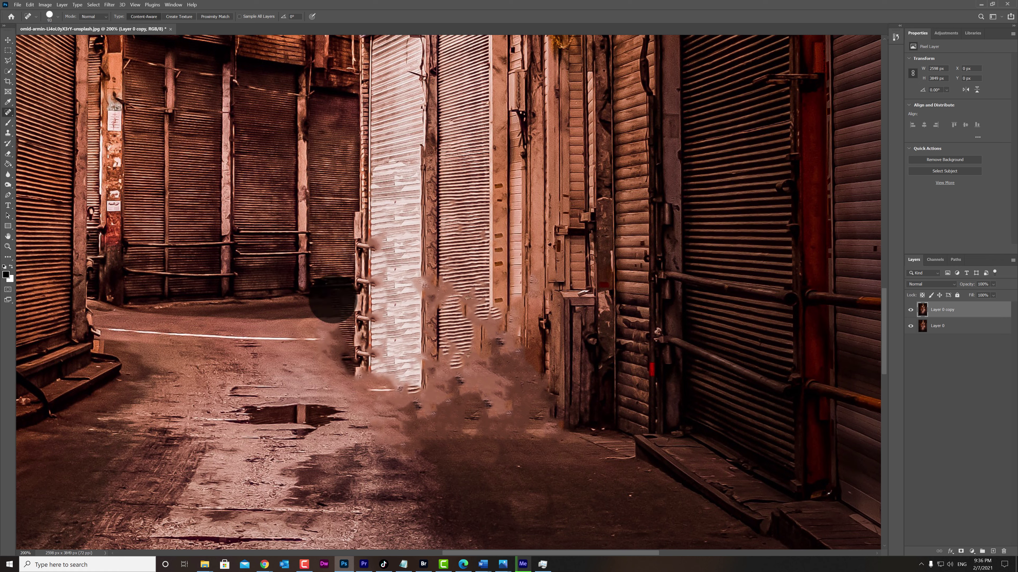
left_click(477, 372)
left_click(357, 329)
key("ctrl+0")
Open the photo alice29_by_faestock_d66i20f.jpg.
key("v")
key("ctrl+o")
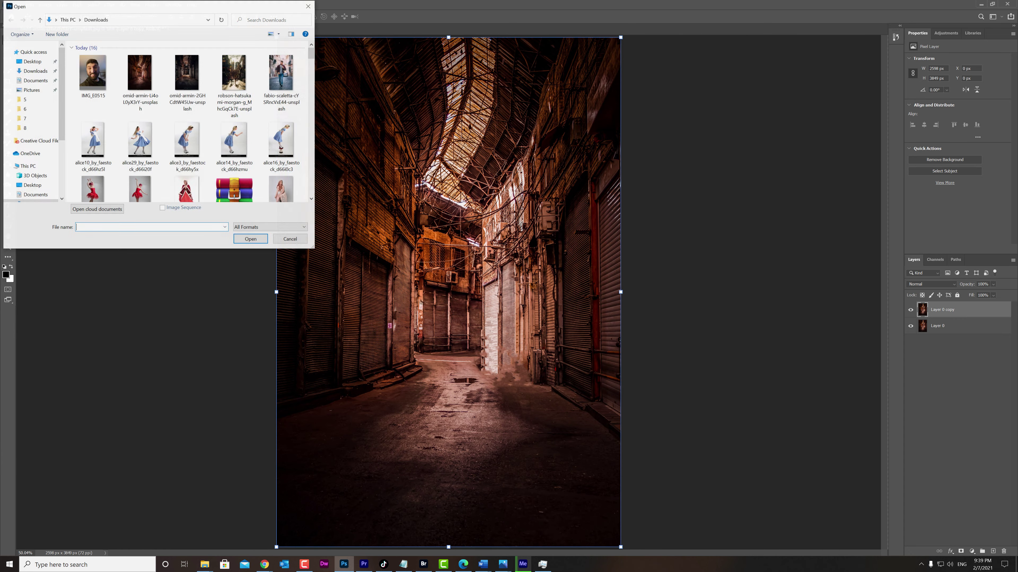
double_click(140, 142)
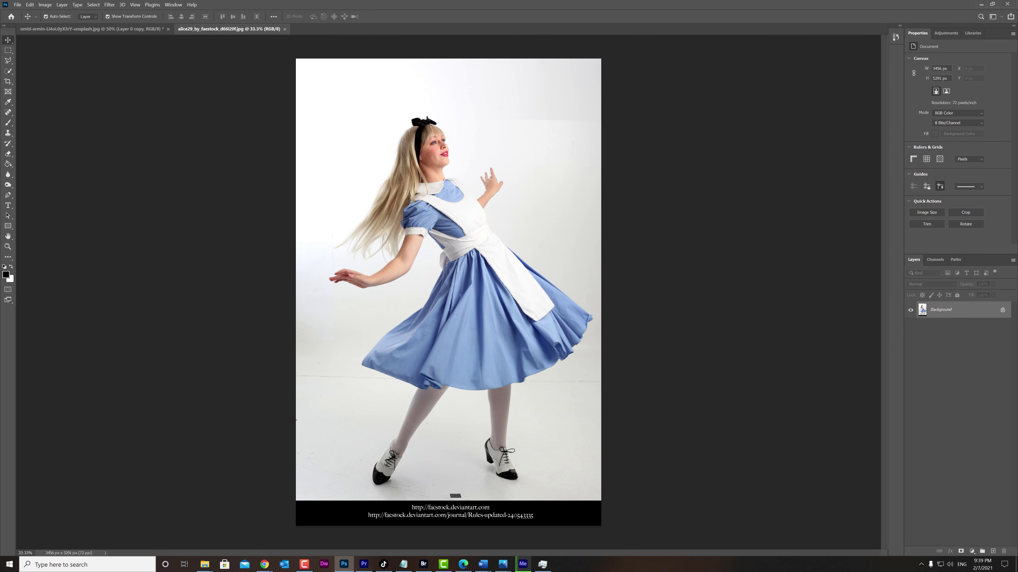
Crop off the black URL banner and cut Alice out onto a masked Background copy layer.
key("c")
left_click_drag(448, 525, 448, 490)
key("Return")
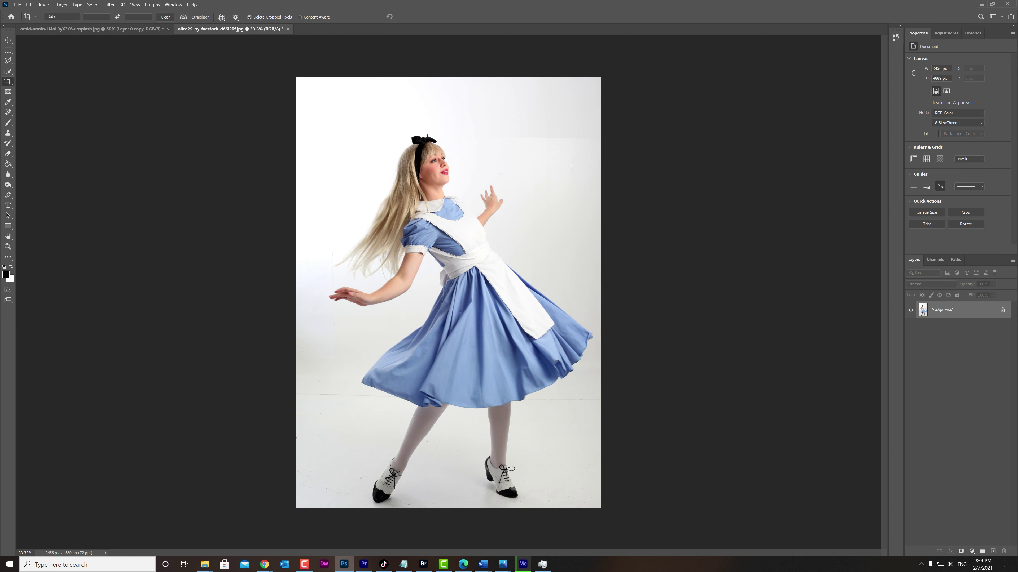
key("ctrl+alt+r")
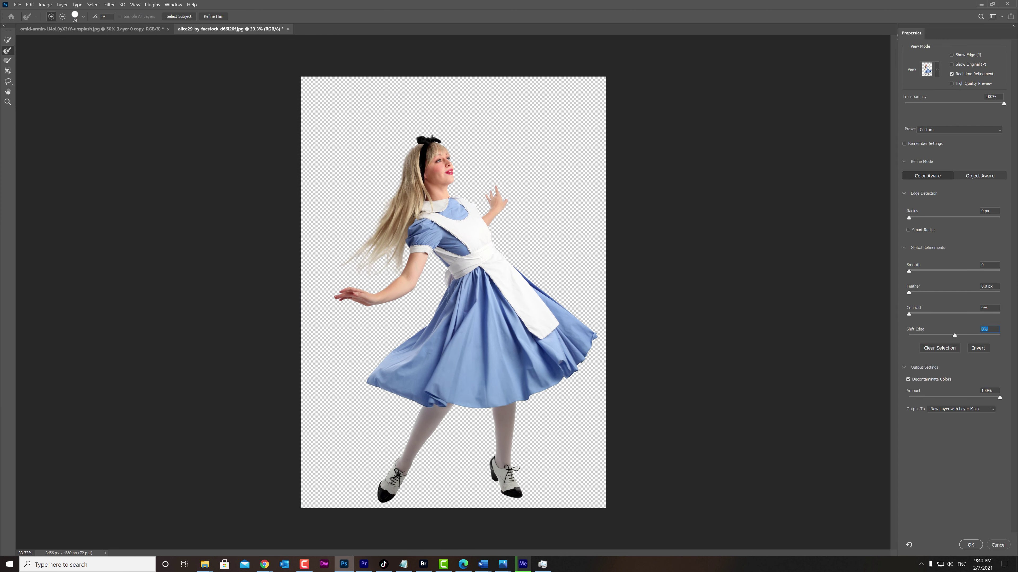
key("Return")
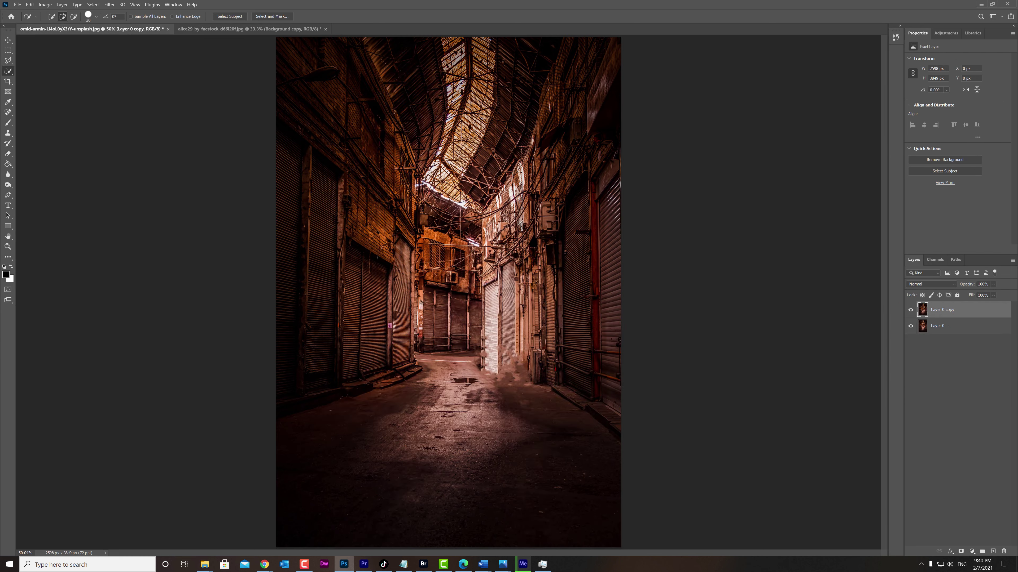
Drag Alice into the alley, scale her to about 46% and centre her.
left_click_drag(962, 309, 448, 292)
key("ctrl+t")
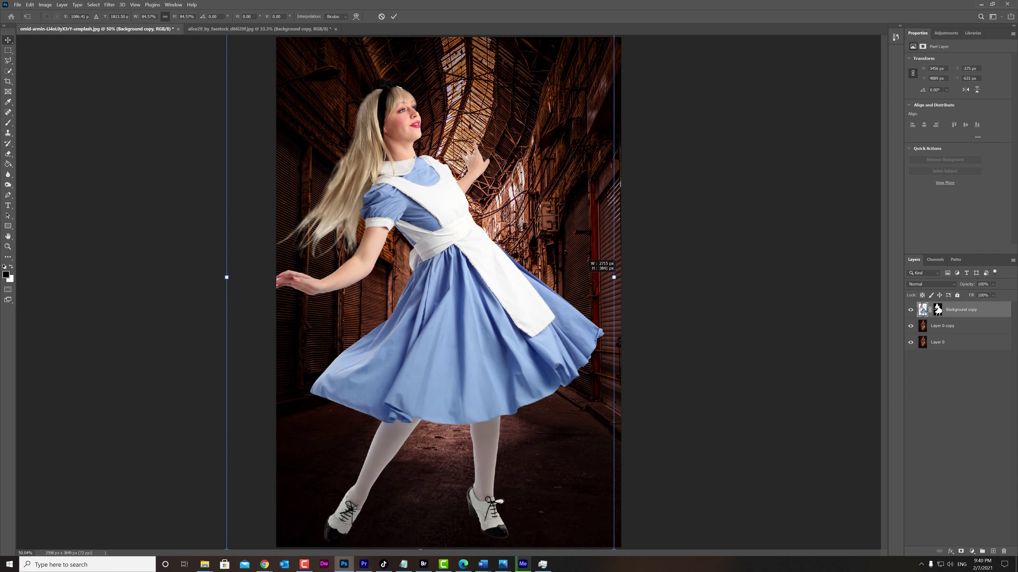
left_click_drag(684, 278, 438, 277)
left_click_drag(333, 271, 449, 345)
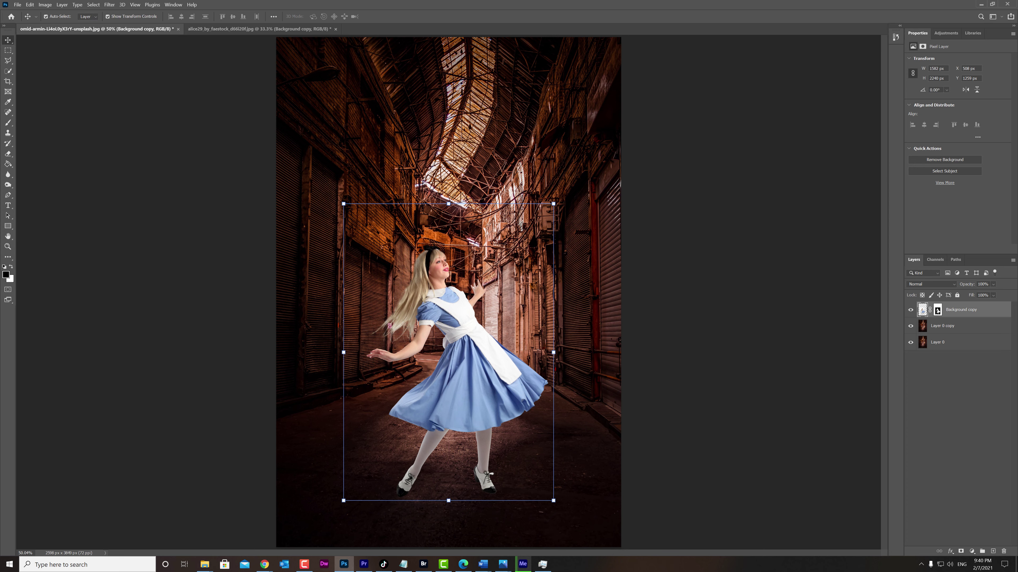
key("z")
Add a Gradient Map clipped to Alice that turns her into a white silhouette.
left_click(972, 552)
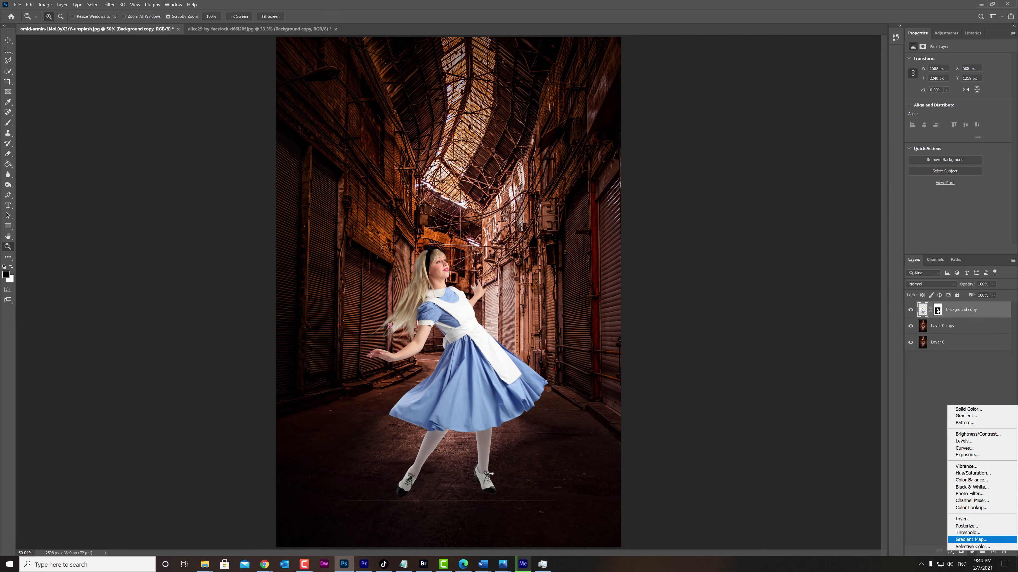
right_click(965, 309)
left_click(881, 372)
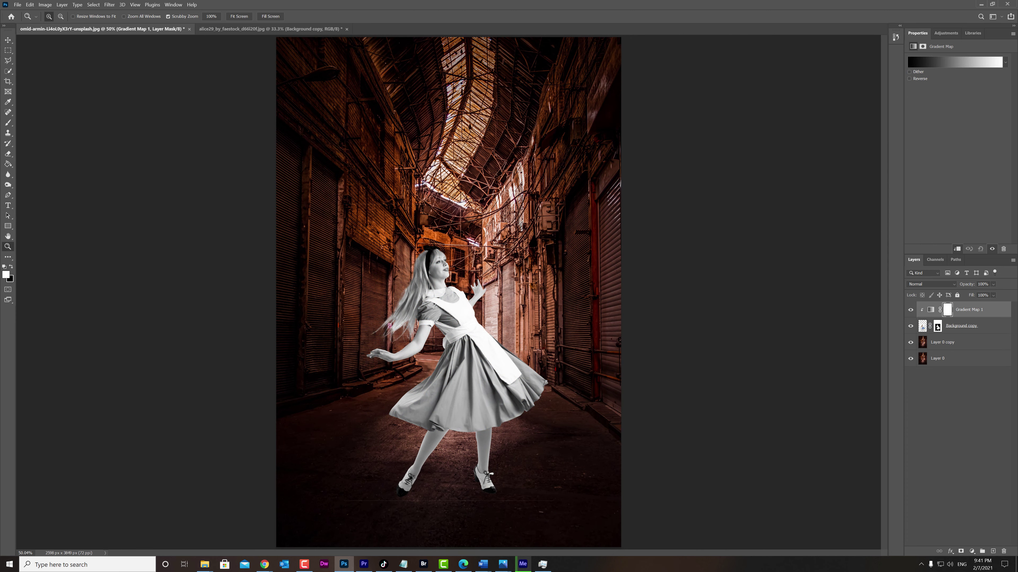
left_click(955, 62)
left_click(5, 275)
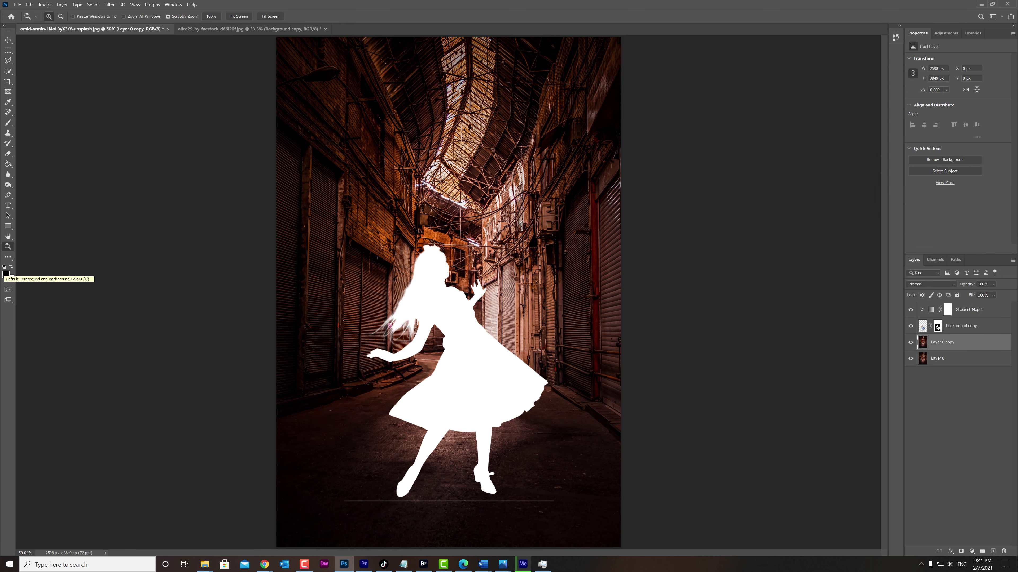
Pick an orange-brown colour from the alley and add a brown gradient map on the duplicated alley layer.
left_click(10, 278)
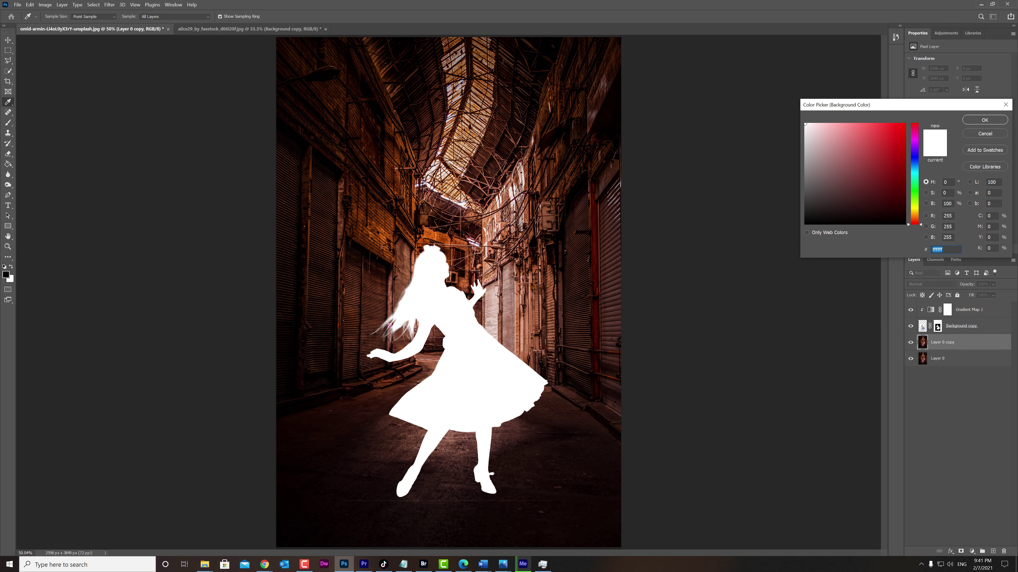
left_click(874, 145)
left_click(989, 116)
left_click(947, 310)
left_click(955, 62)
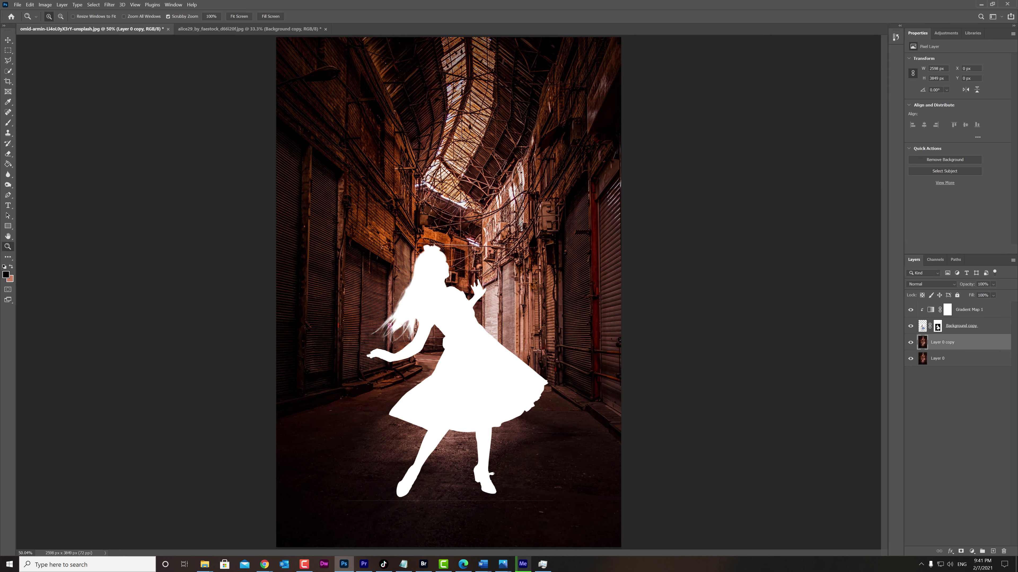
left_click(971, 551)
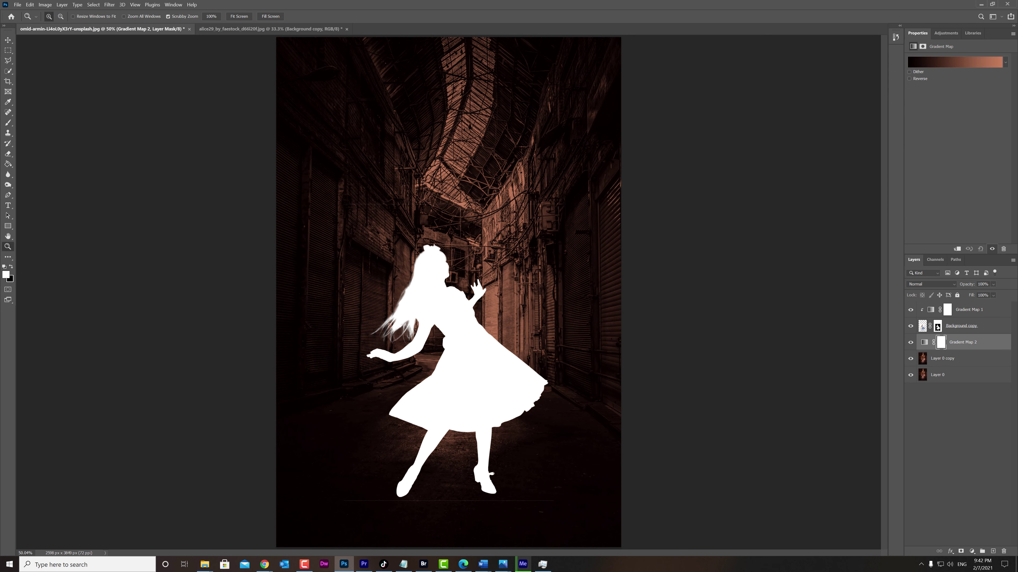
Clip Gradient Map 2 to Alice, hide the white silhouette, and set the tint to Multiply at 67%.
key("ctrl+alt+g")
left_click(910, 310)
left_click(931, 284)
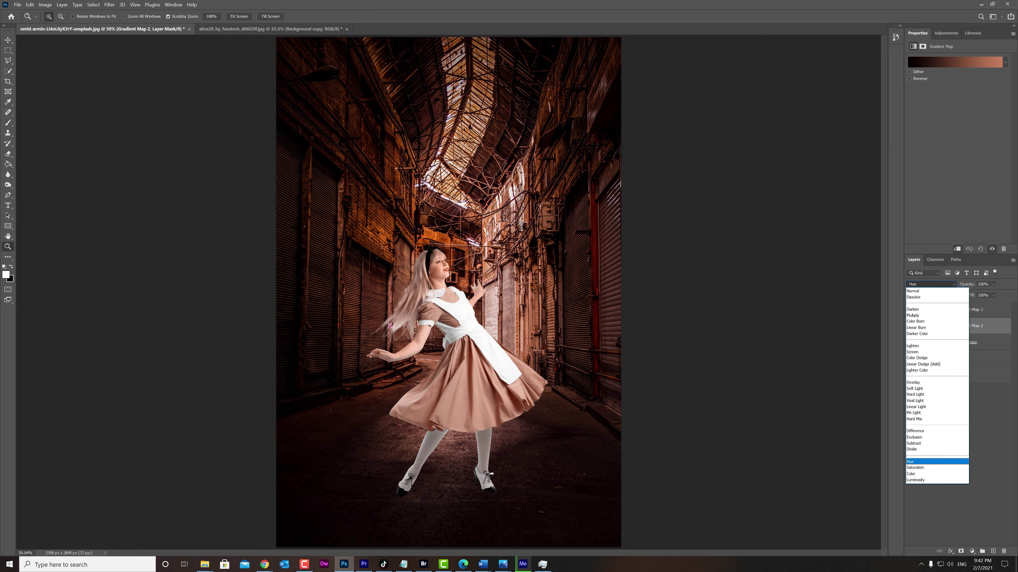
left_click(922, 389)
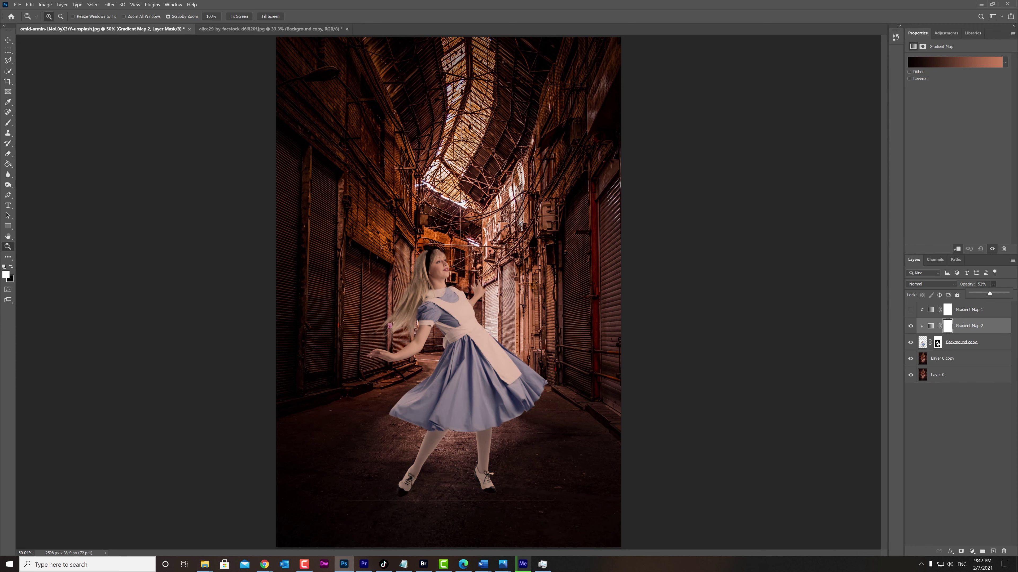
left_click(931, 284)
left_click(921, 309)
left_click_drag(1010, 294, 995, 293)
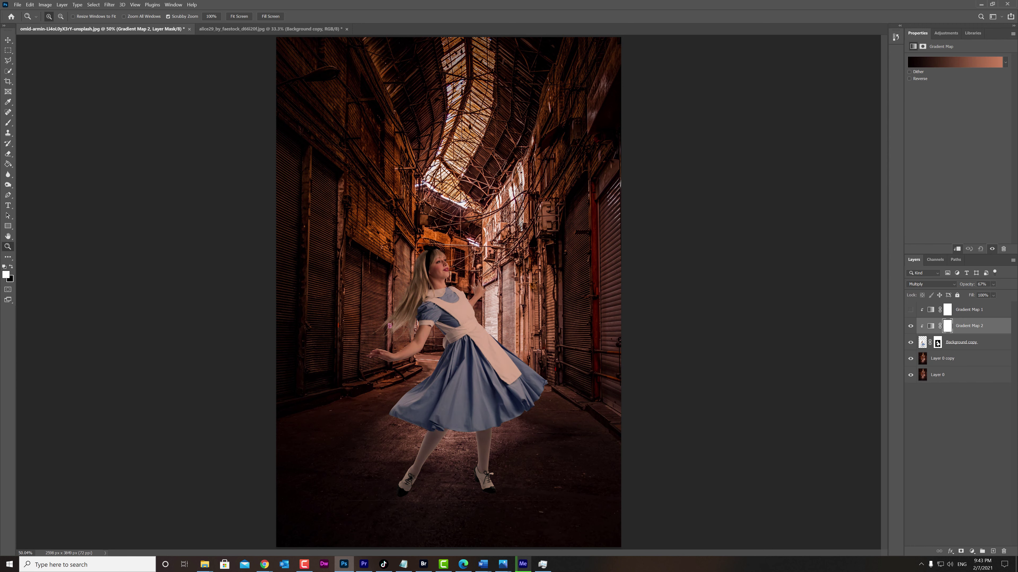
right_click(439, 194)
Erase part of the tint over Alice's hair, then select her cut-out layer.
left_click(453, 225)
key("e")
right_click(220, 171)
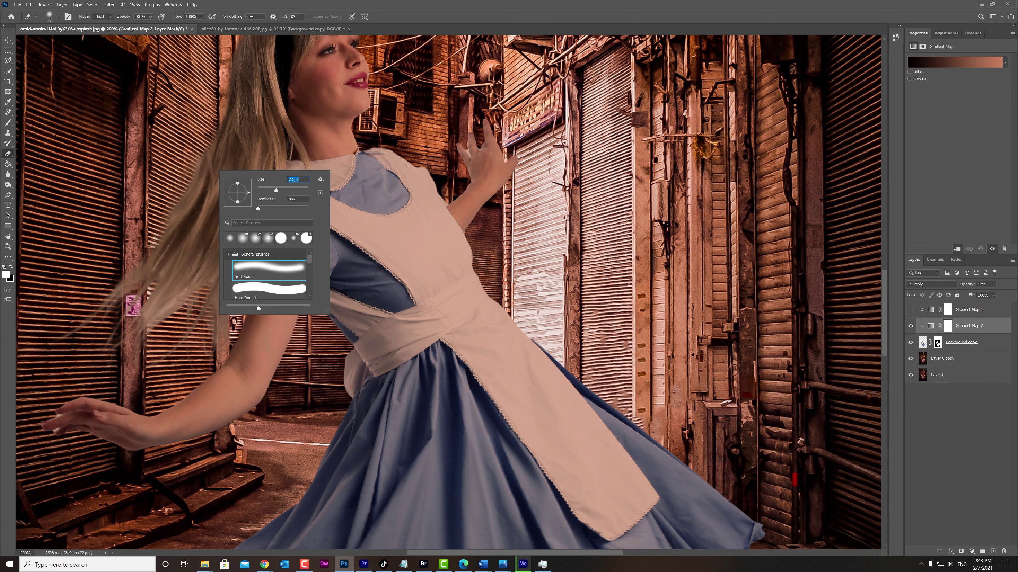
left_click_drag(277, 190, 277, 190)
left_click_drag(148, 317, 168, 301)
key("alt+bracketleft")
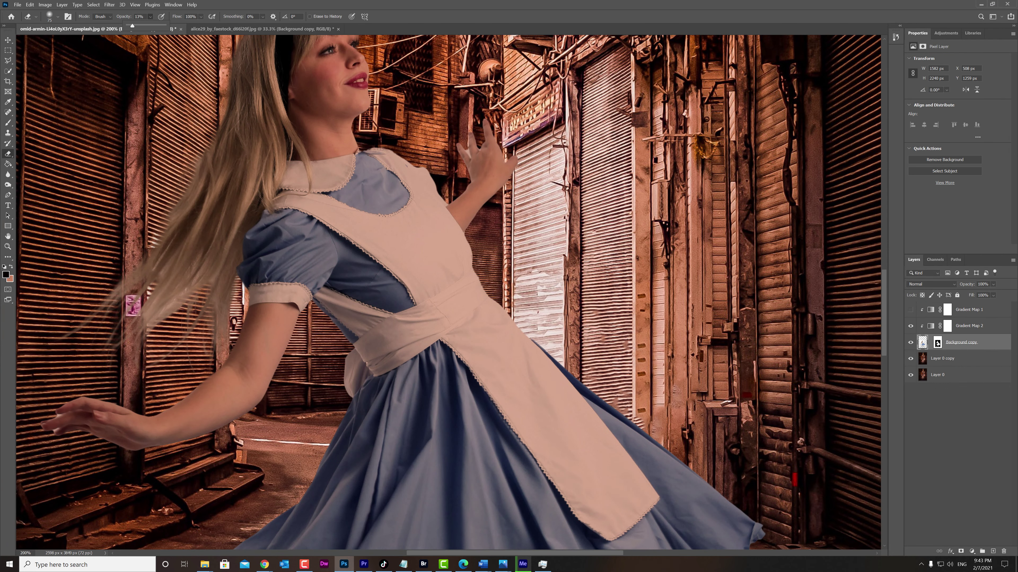
Zoom in and erase the stray light fringe pixels along the hair bow edge.
scroll(449, 293, "up", 4)
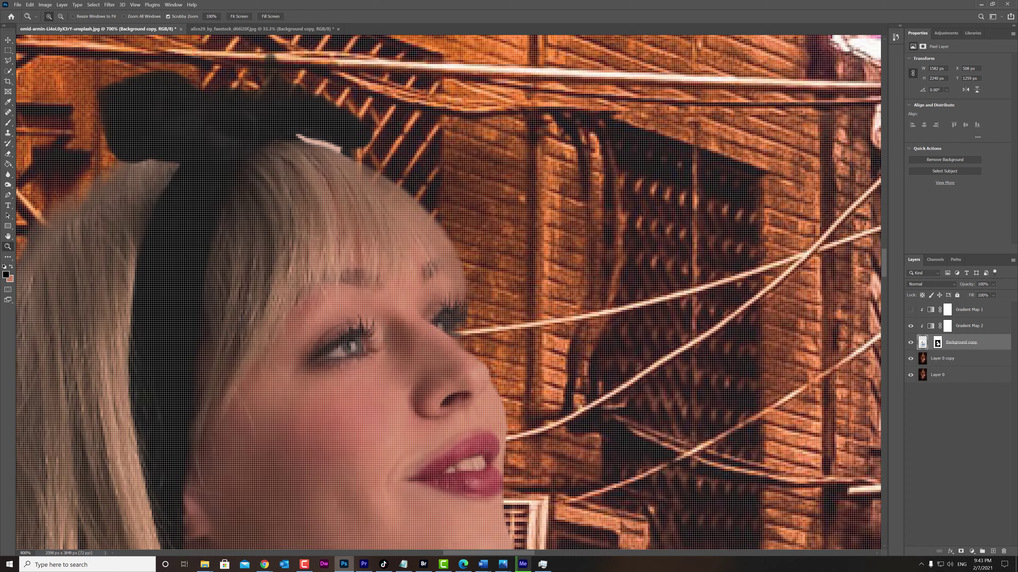
left_click_drag(330, 144, 401, 144)
key("e")
right_click(272, 156)
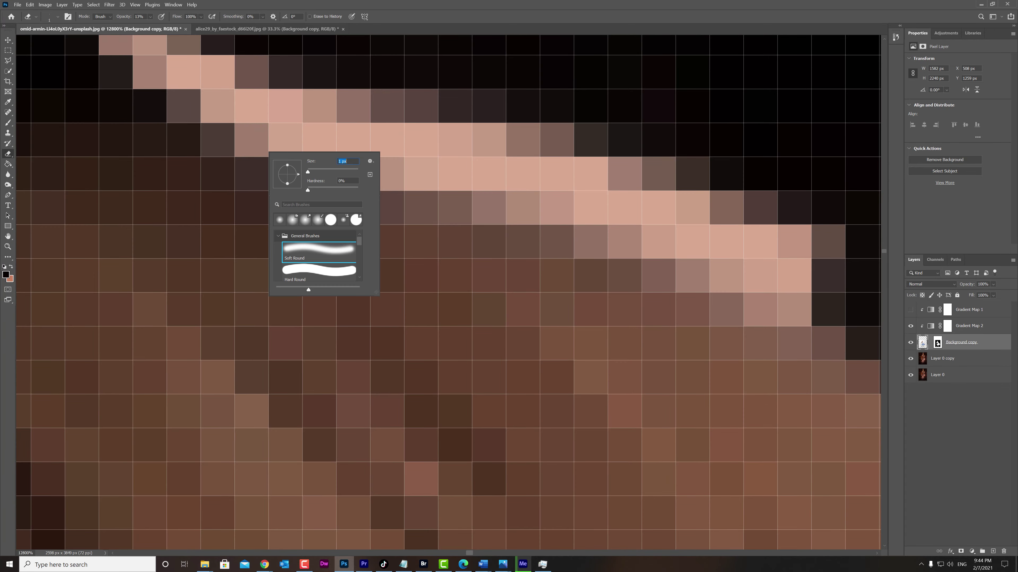
left_click_drag(285, 106, 184, 72)
left_click_drag(777, 261, 589, 173)
scroll(448, 293, "down", 2)
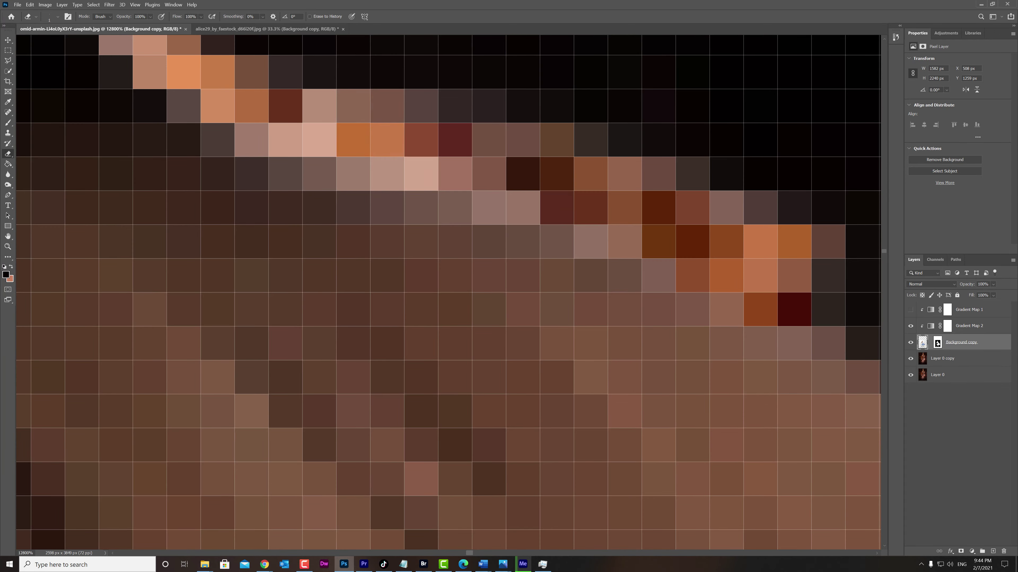
scroll(448, 293, "down", 2)
scroll(449, 292, "down", 10)
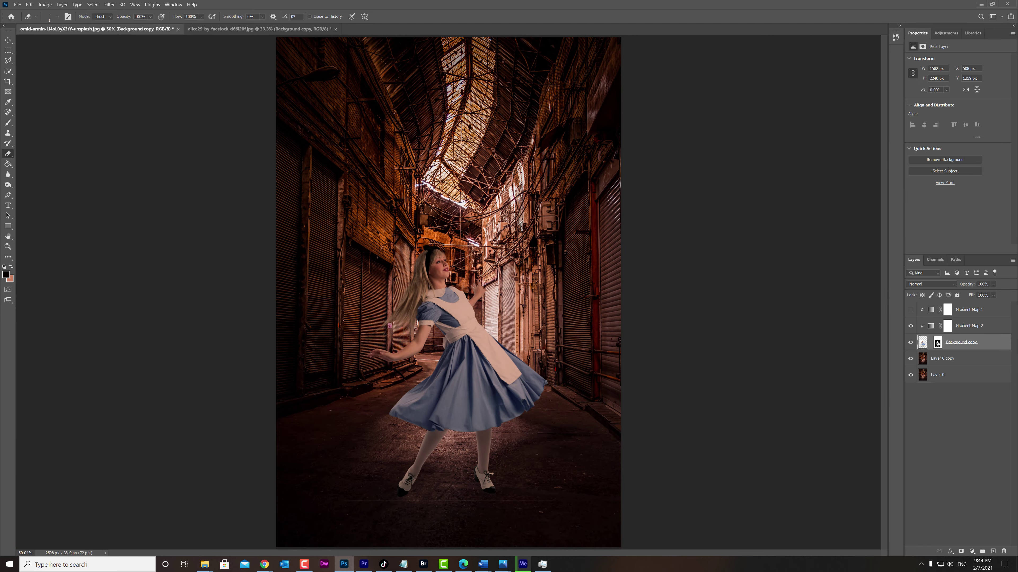
key("ctrl+t")
Enlarge Alice slightly and reposition her in the alley.
left_click_drag(493, 344, 453, 381)
left_click_drag(563, 228, 571, 203)
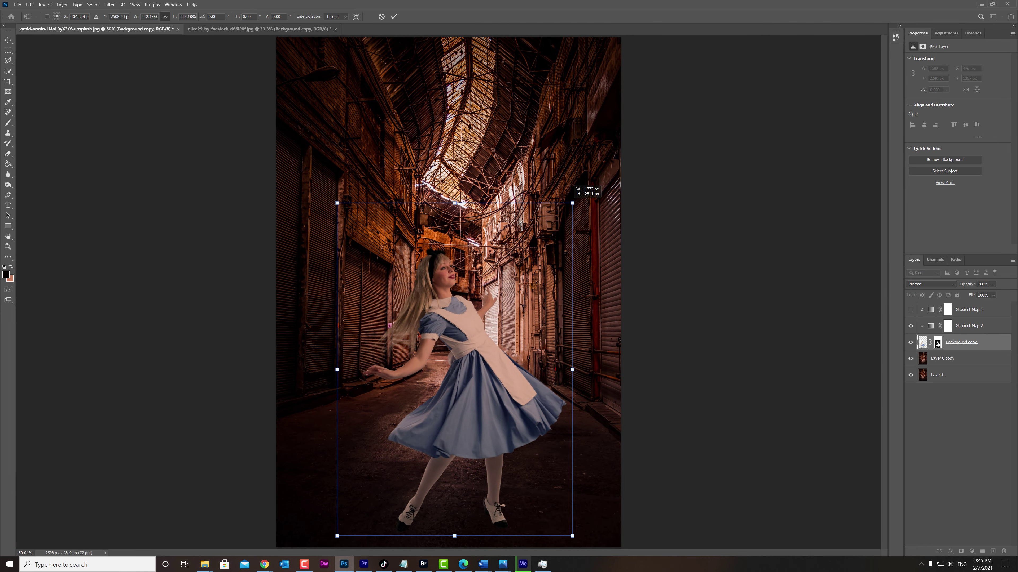
key("Return")
Apply a Camera Raw Filter to Alice: Contrast +24, Highlights -46, Whites -15, Blacks -11.
left_click(110, 4)
left_click(132, 58)
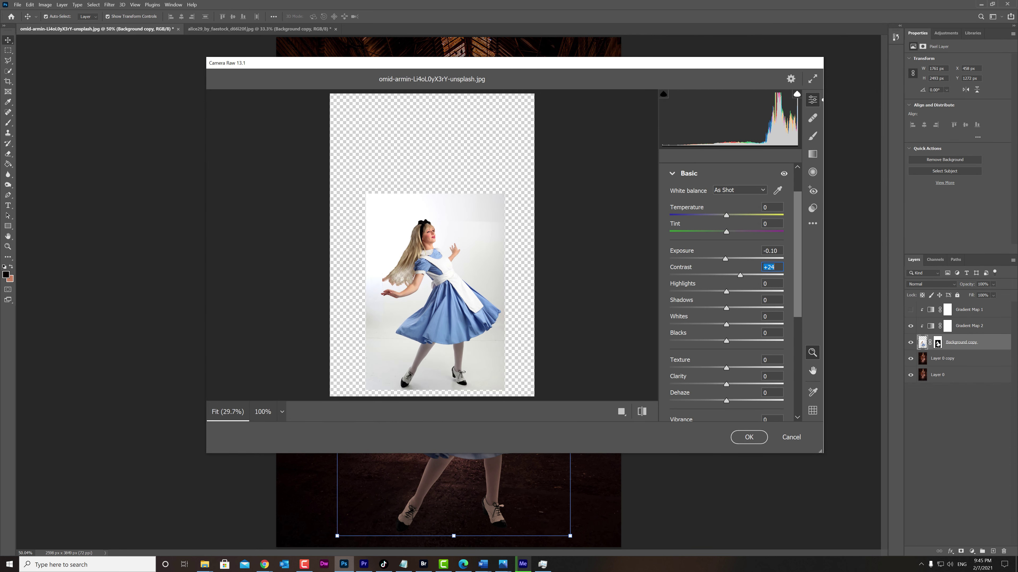
key("Tab")
type("-38")
key("Return")
type("-11")
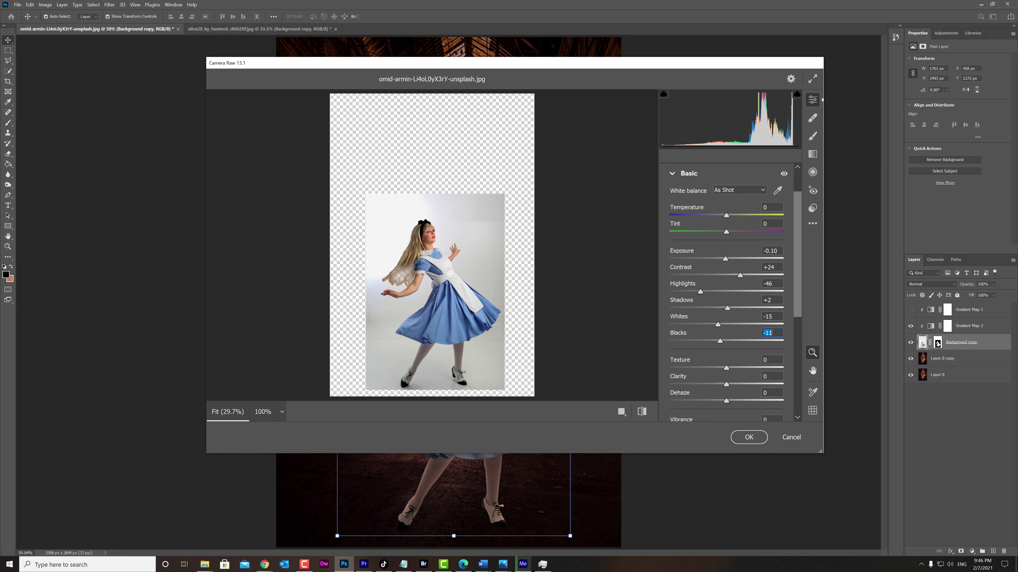
key("Return")
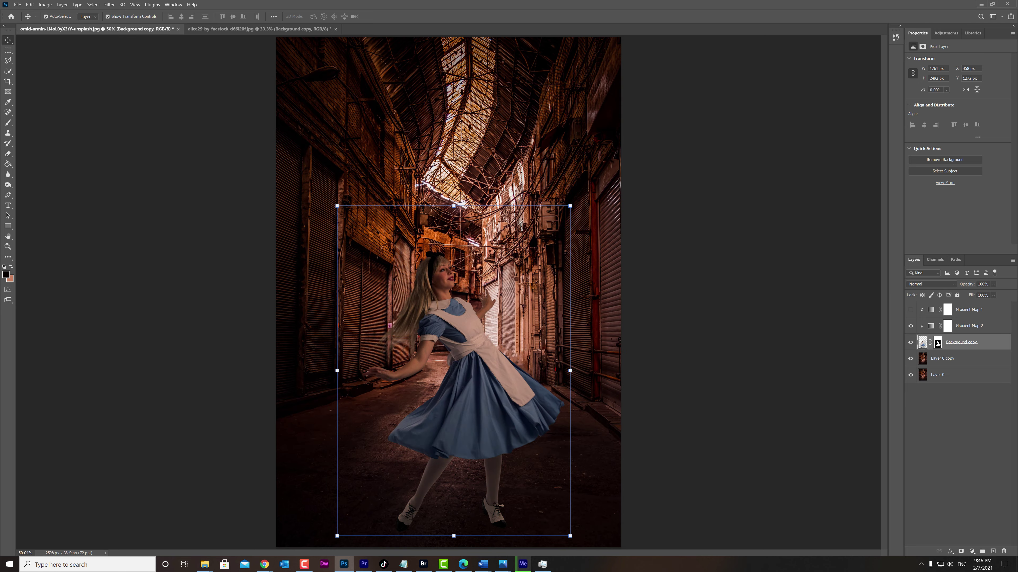
Set the Eraser brush size to 72.
key("z")
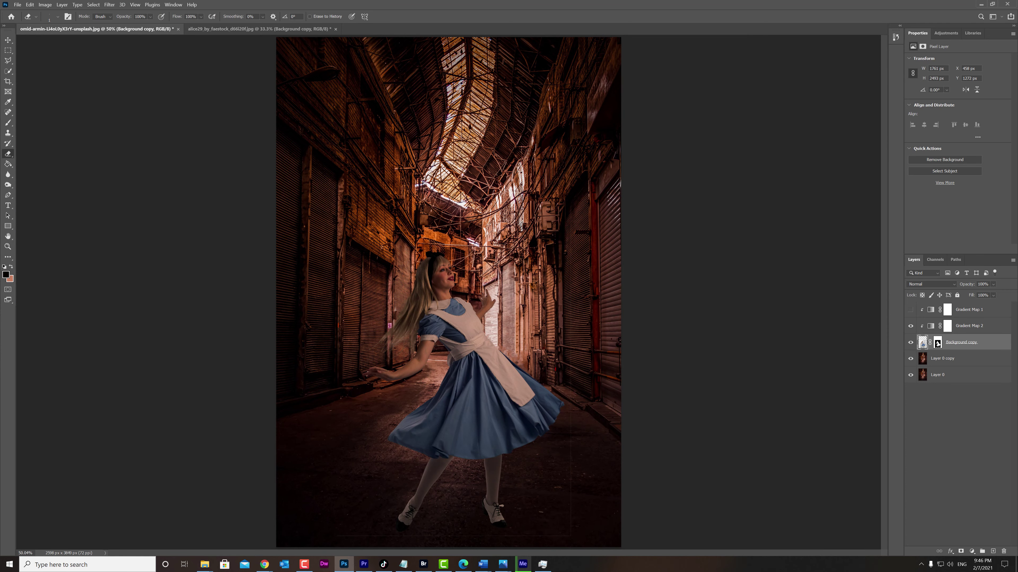
right_click(485, 260)
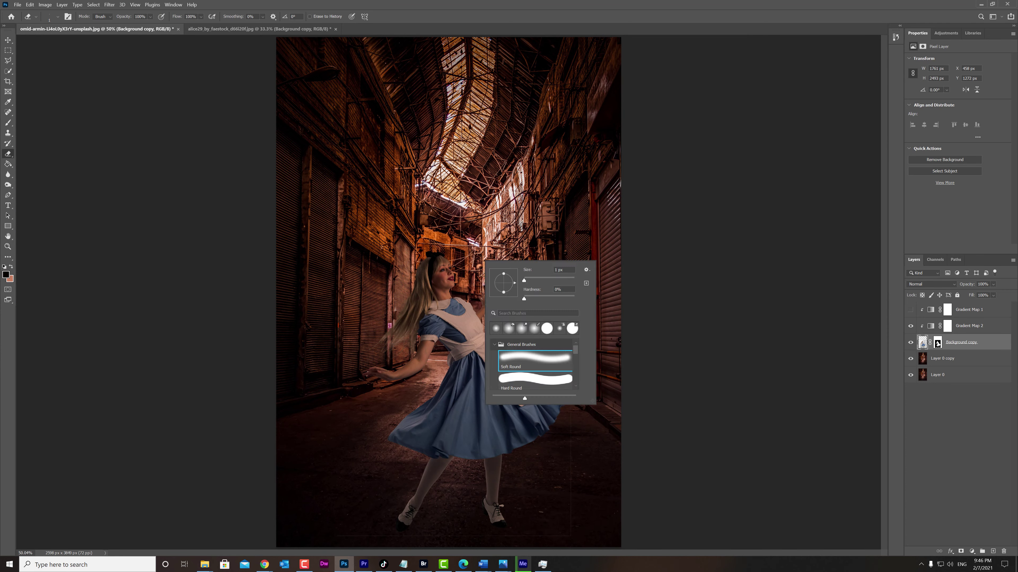
type("72")
key("Return")
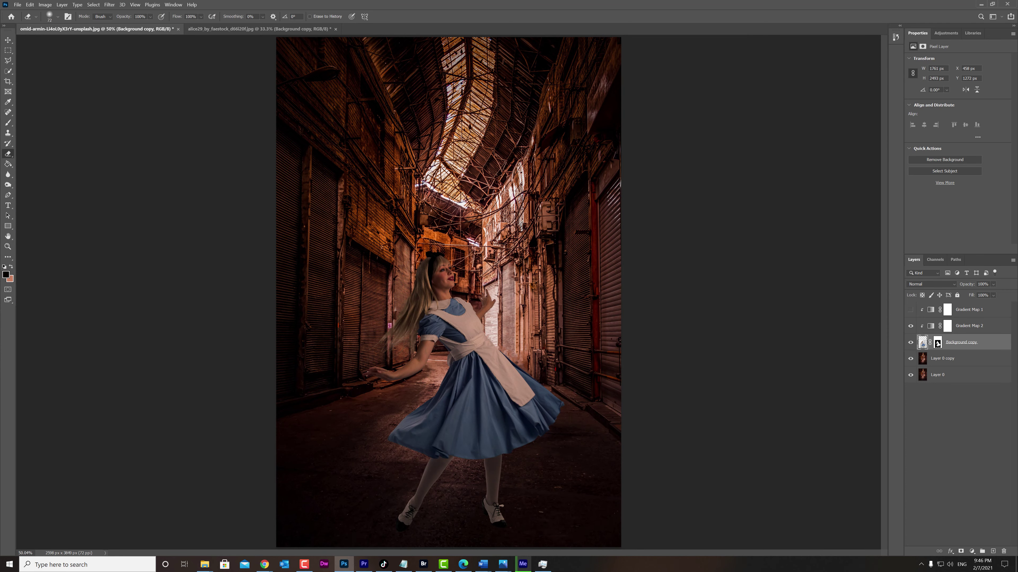
Duplicate Alice's layer and lower Gradient Map 2 opacity to 49%.
key("v")
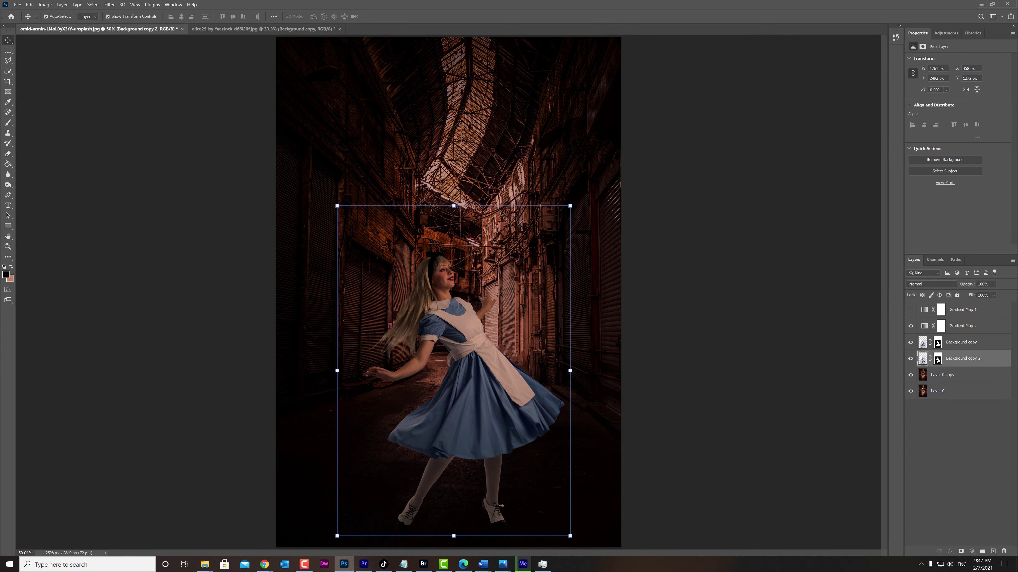
right_click(956, 325)
key("Escape")
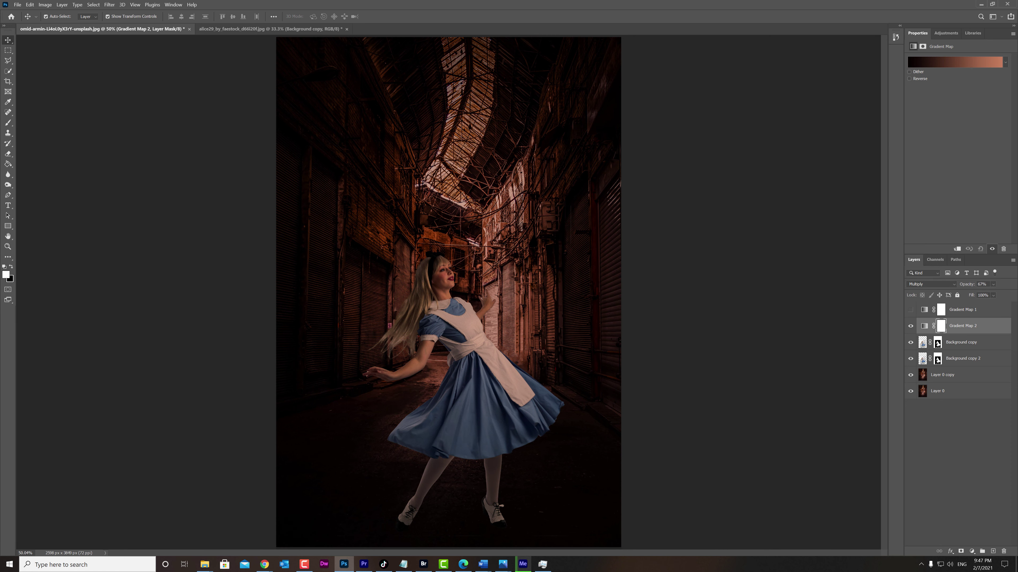
left_click_drag(999, 293, 992, 293)
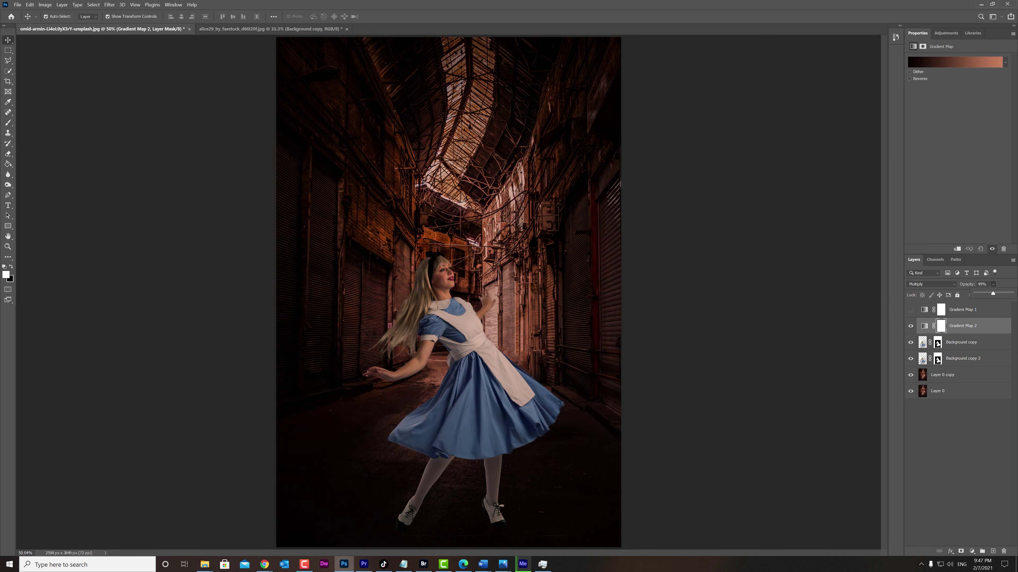
Distort the Background copy 2 layer flat along the floor as Alice's shadow.
left_click(963, 359)
key("ctrl+t")
right_click(536, 242)
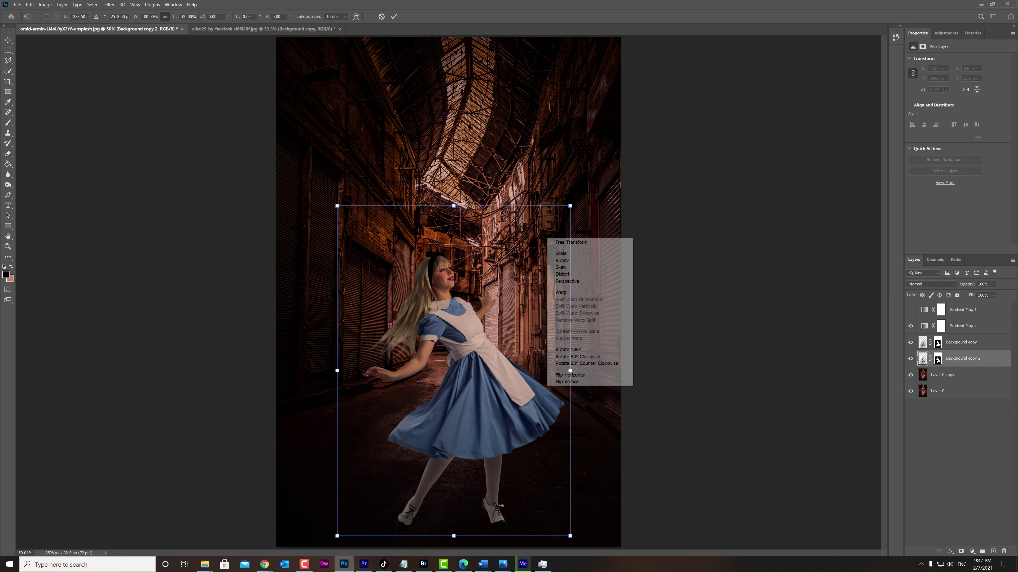
left_click(569, 260)
left_click_drag(570, 204, 526, 234)
left_click_drag(337, 206, 339, 352)
left_click_drag(526, 234, 583, 357)
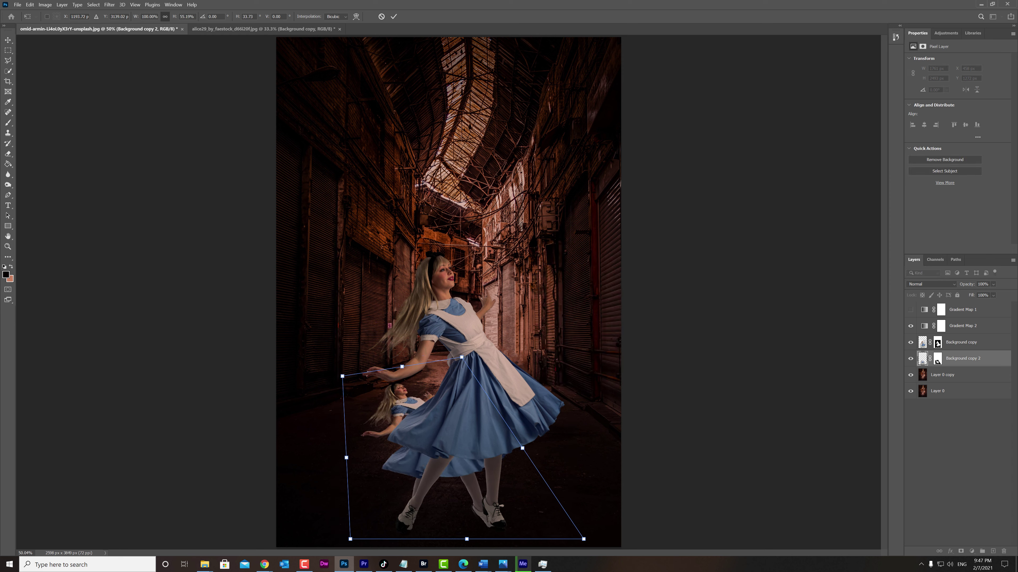
key("Return")
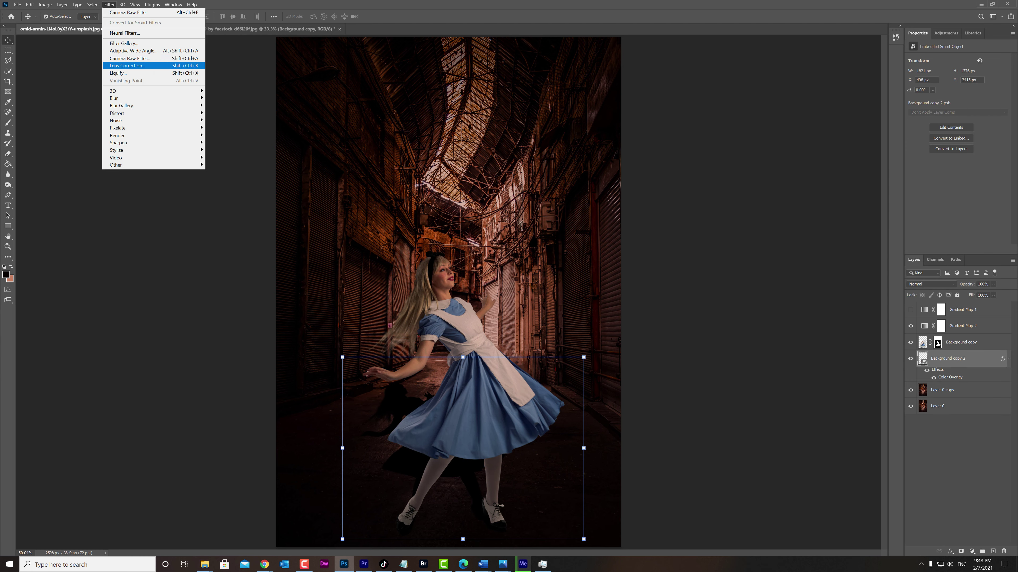
Zoom in on the legs, add a new layer and paint dark strokes over both legs.
key("z")
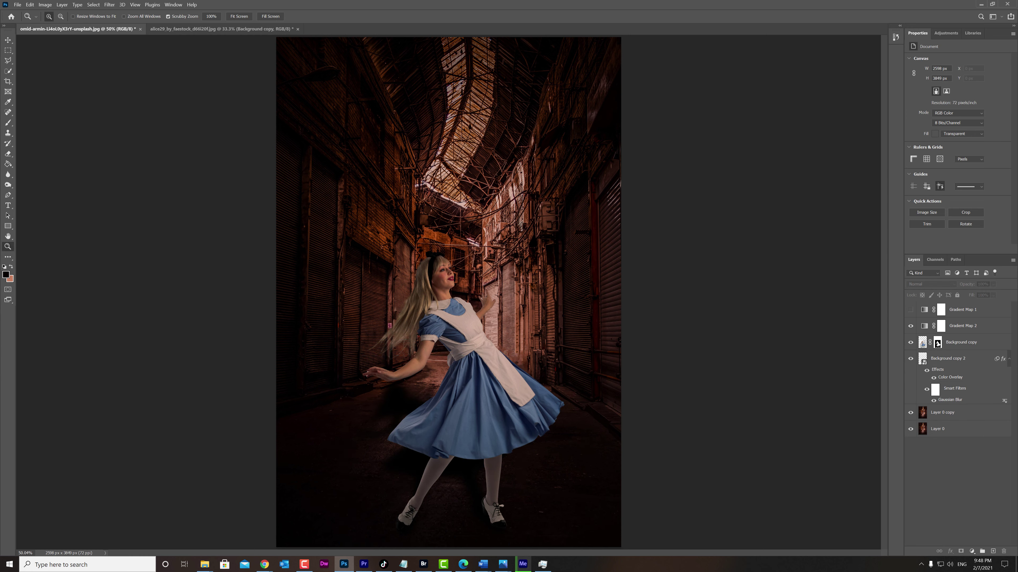
left_click(427, 527)
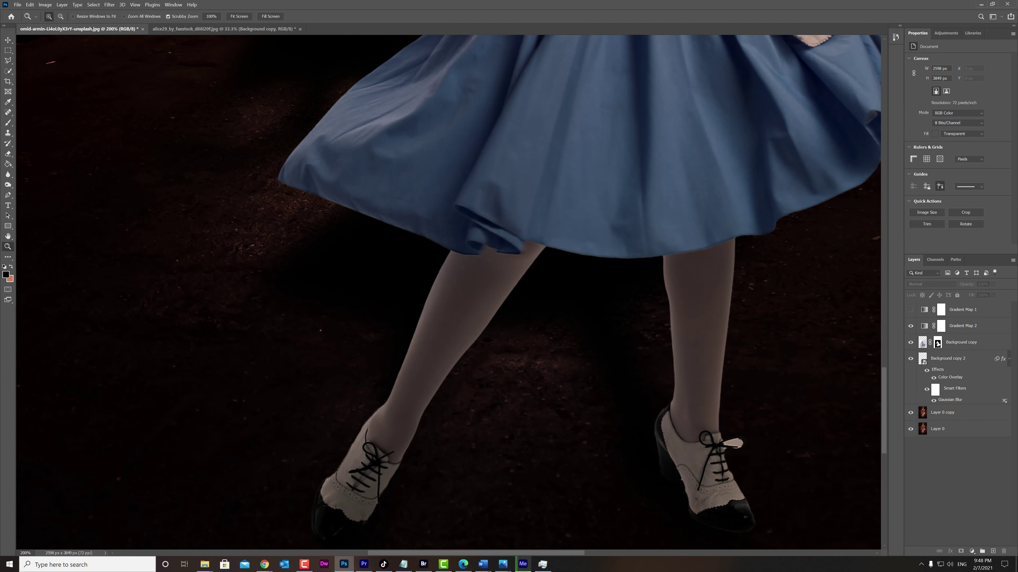
key("ctrl+shift+alt+n")
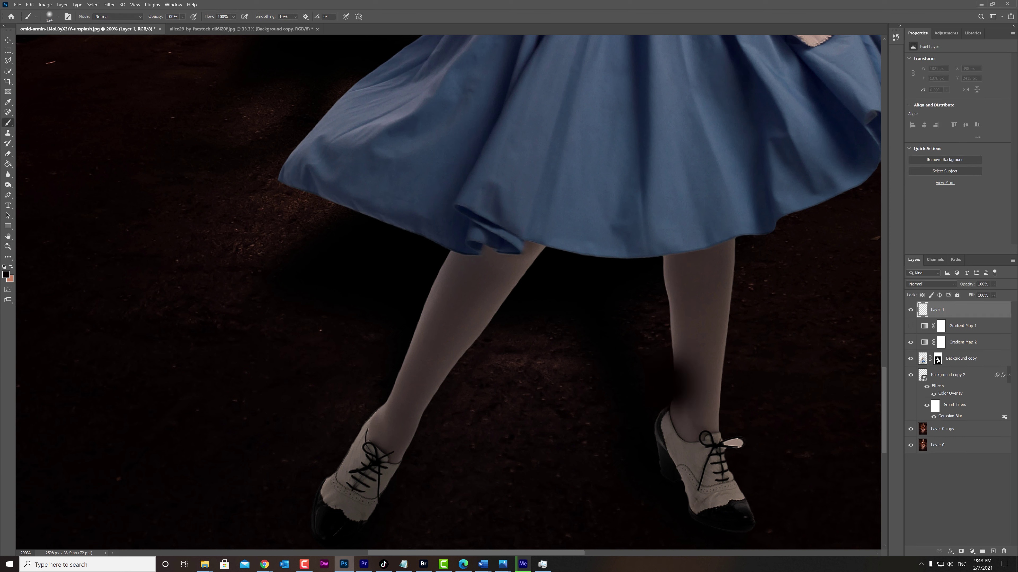
left_click_drag(725, 244, 721, 425)
left_click_drag(681, 257, 673, 405)
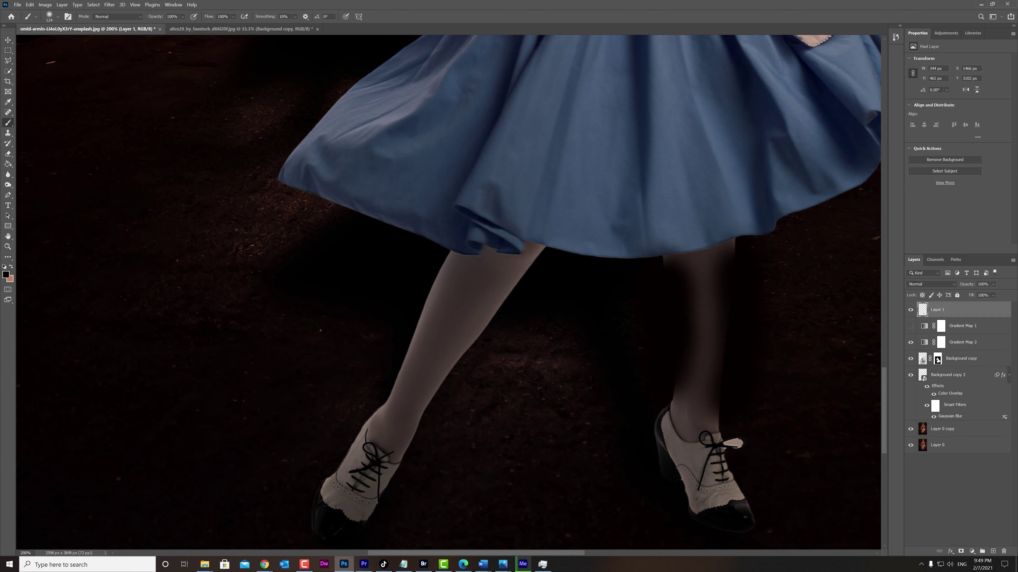
left_click_drag(521, 241, 433, 429)
left_click_drag(449, 256, 381, 425)
left_click_drag(416, 329, 361, 513)
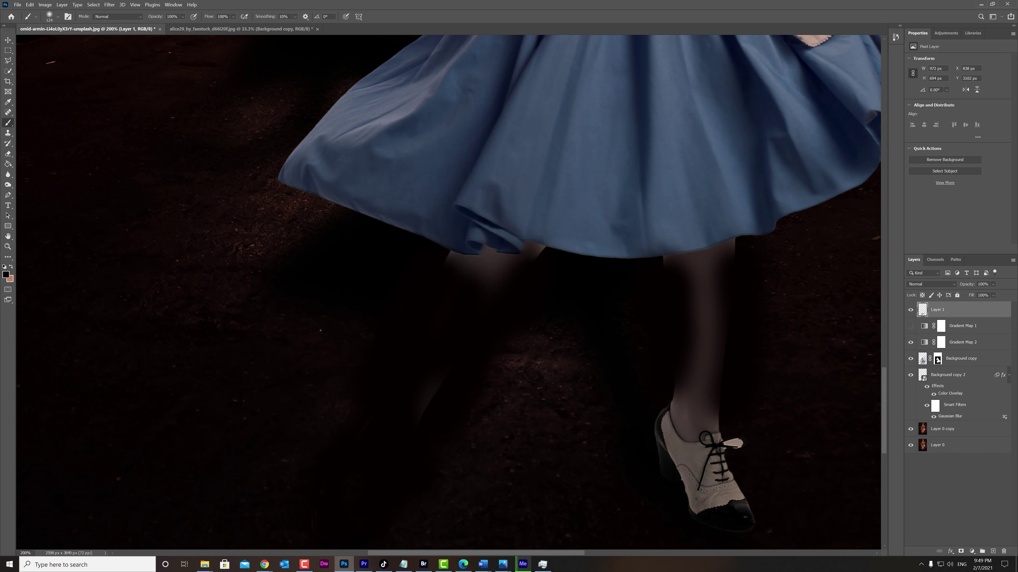
left_click_drag(448, 401, 705, 481)
Undo the dark leg strokes and fit the image on screen.
key("ctrl+z")
key("ctrl+z")
key("ctrl+z")
key("ctrl+z")
key("ctrl+z")
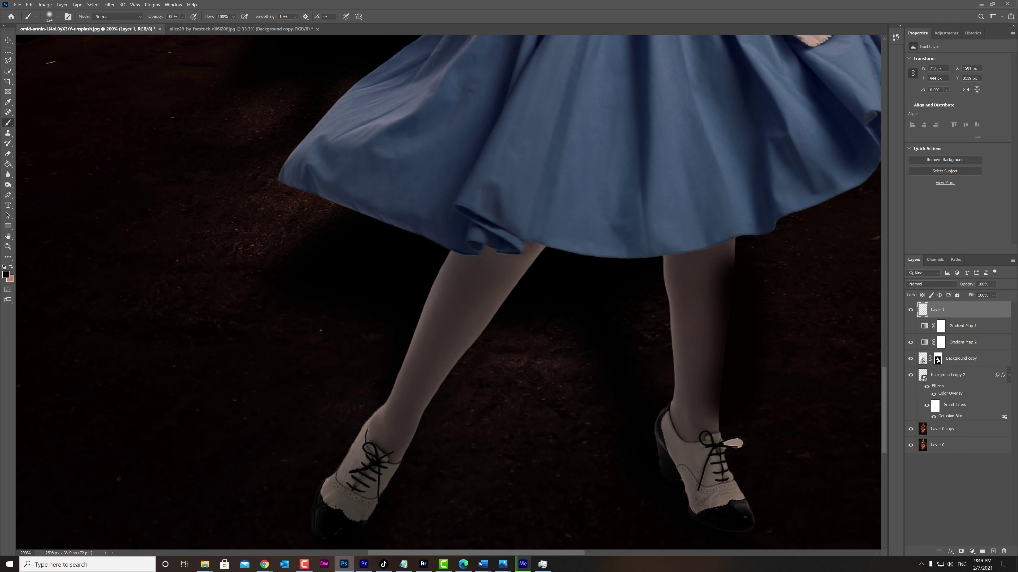
key("ctrl+z")
key("z")
key("ctrl+0")
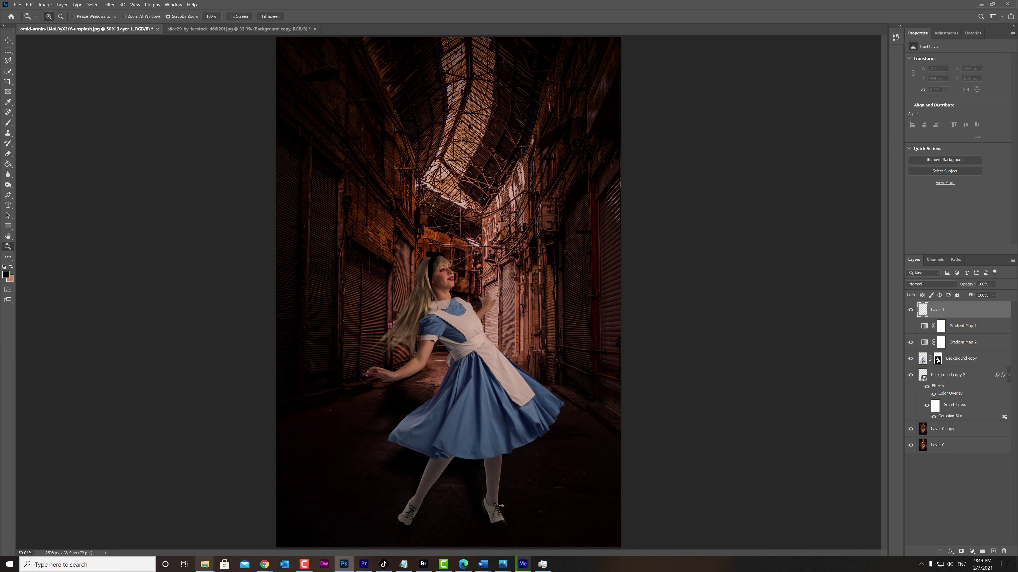
Add a copper Gradient Map over the whole scene at 76% opacity.
left_click(971, 551)
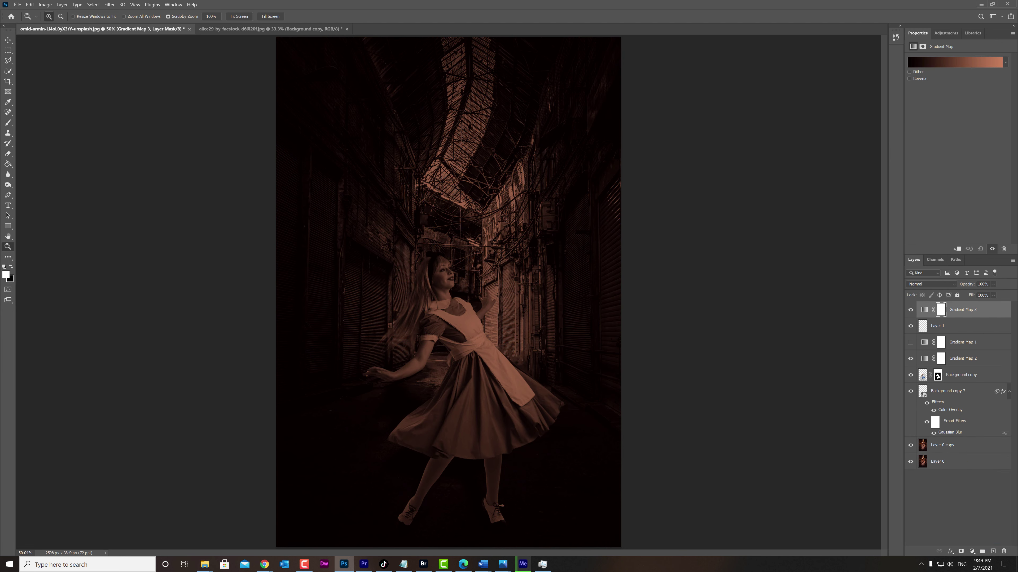
right_click(961, 310)
left_click(882, 305)
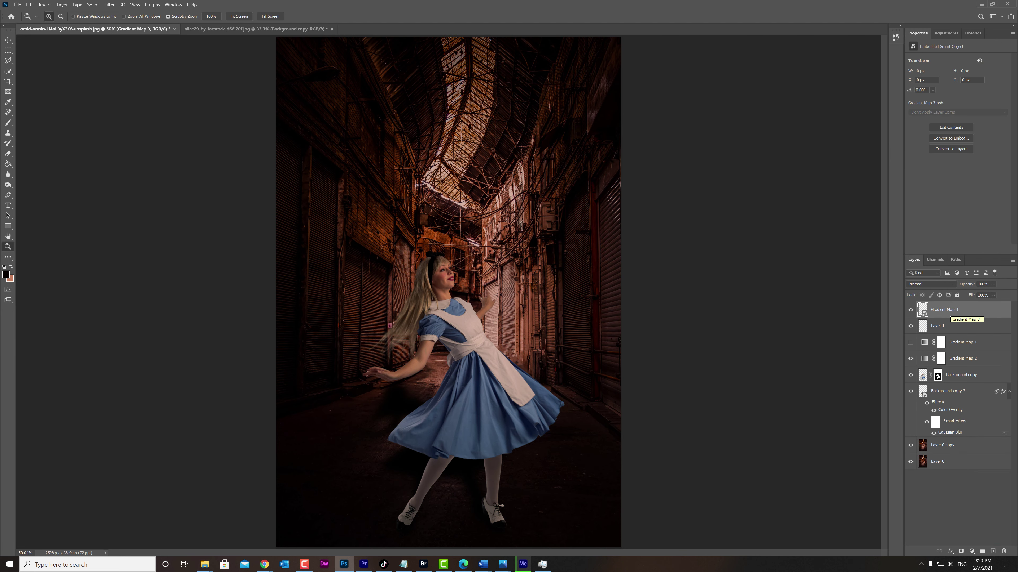
key("ctrl+z")
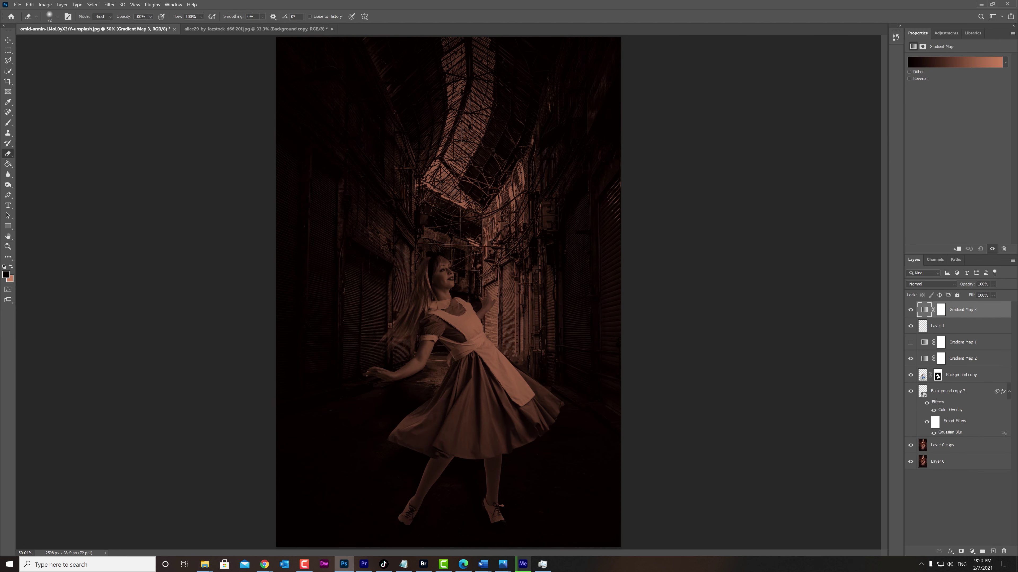
left_click_drag(993, 284, 998, 294)
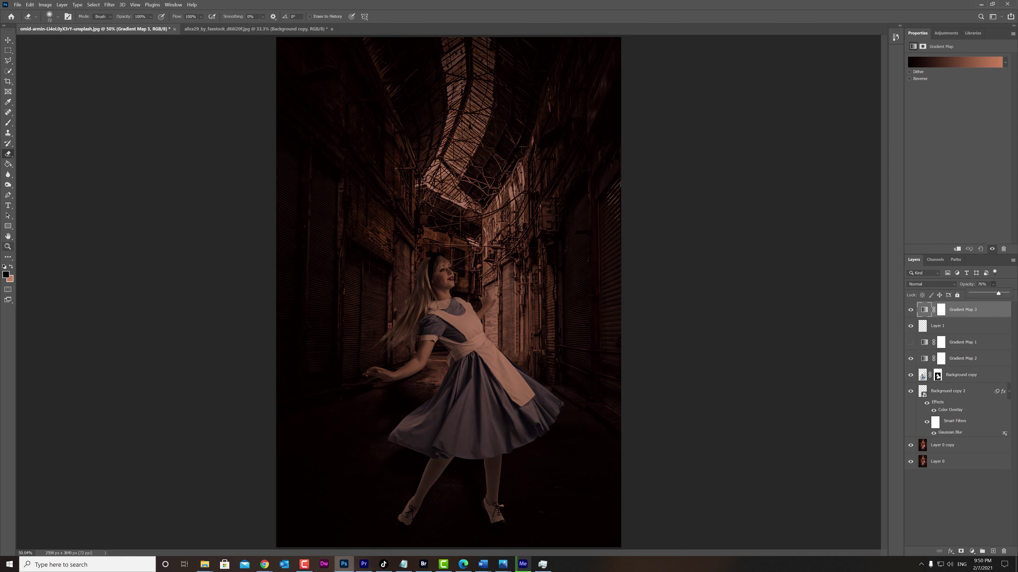
left_click(440, 281)
left_click(454, 198)
key("ctrl+minus")
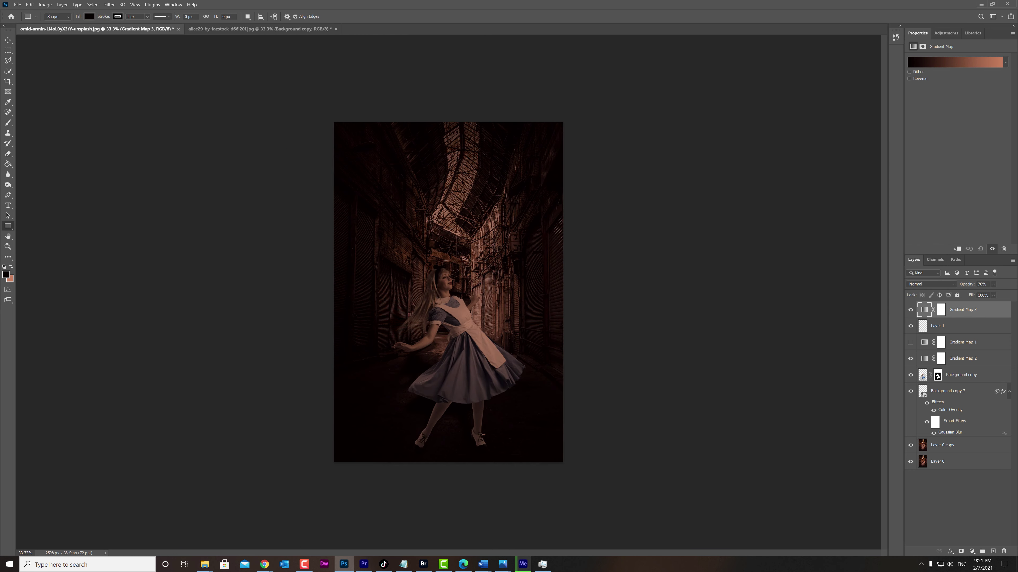
Draw a black-to-transparent gradient rectangle across the top, then fit on screen.
left_click_drag(568, 251, 567, 239)
left_click(939, 131)
left_click(932, 182)
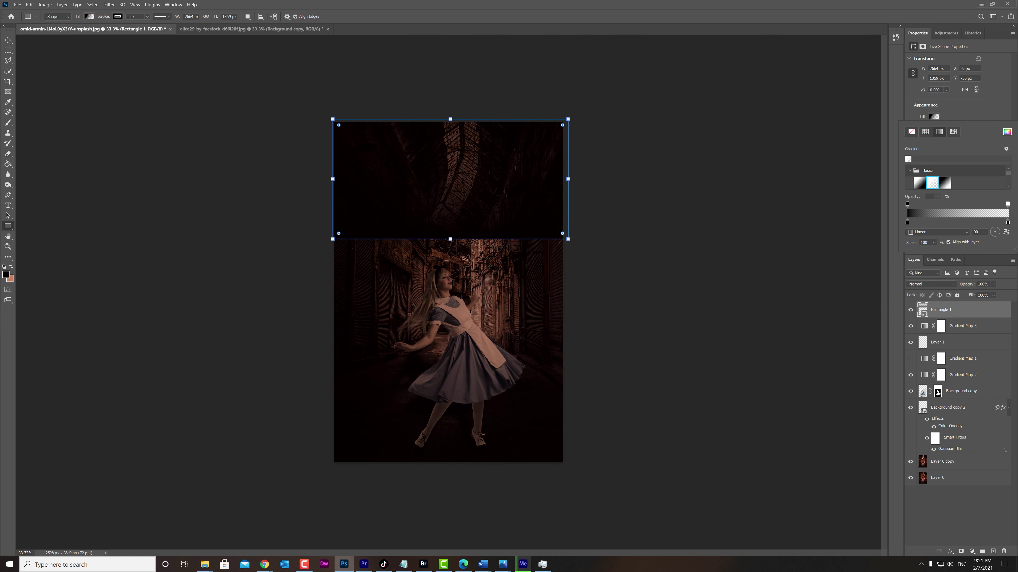
left_click(957, 509)
key("z")
right_click(453, 216)
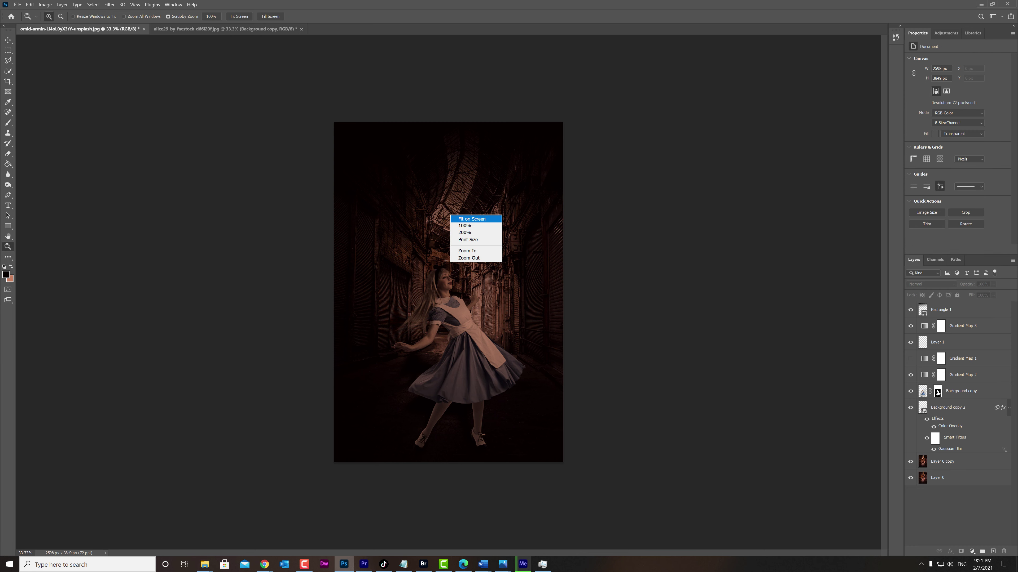
left_click(465, 222)
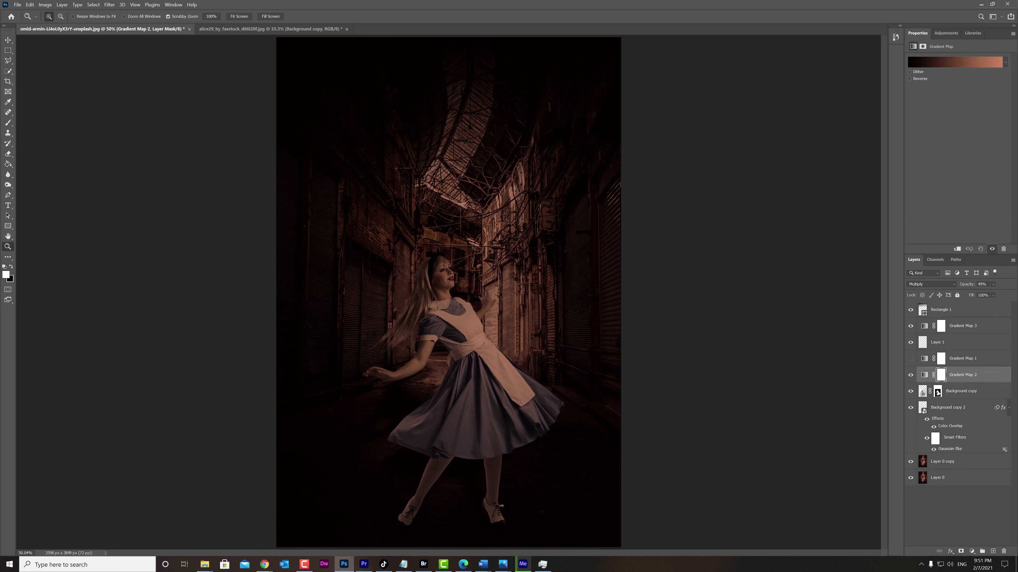
Change Gradient Map 3's light end stop to a teal hex colour.
left_click(961, 326)
left_click(954, 62)
double_click(950, 217)
left_click(858, 145)
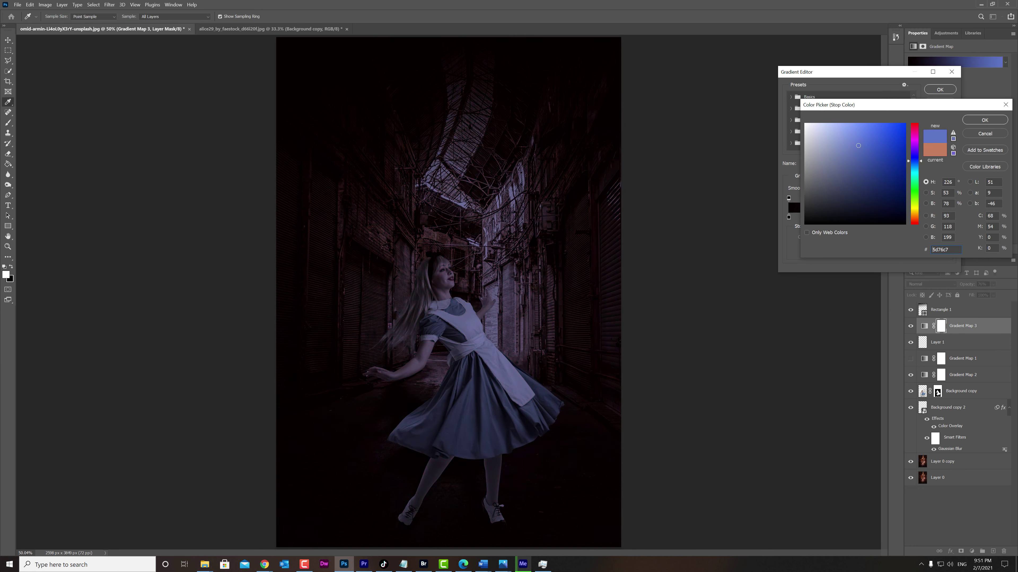
type("0b78b7")
type("02364f")
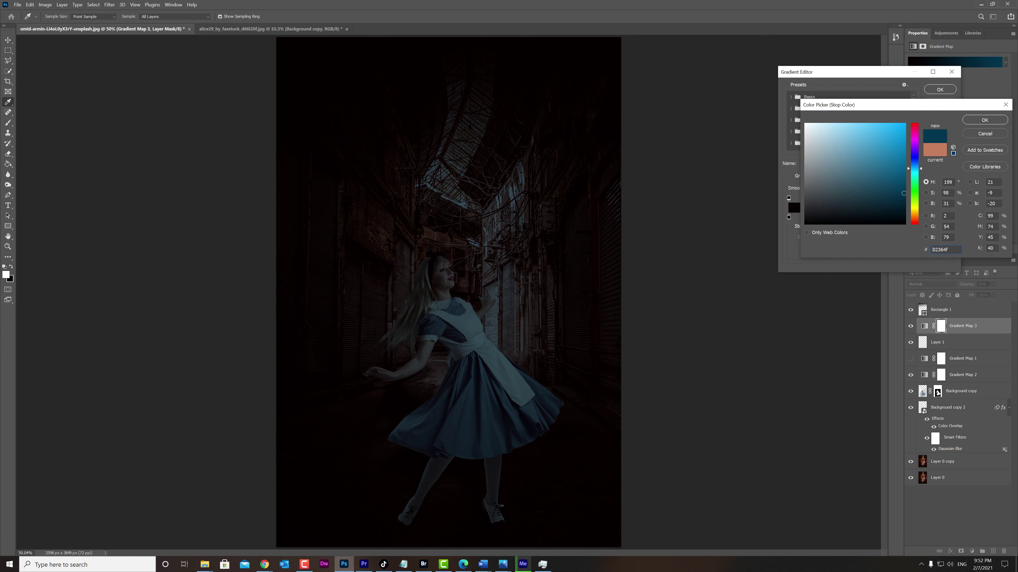
type("4f022a")
type("2a024f")
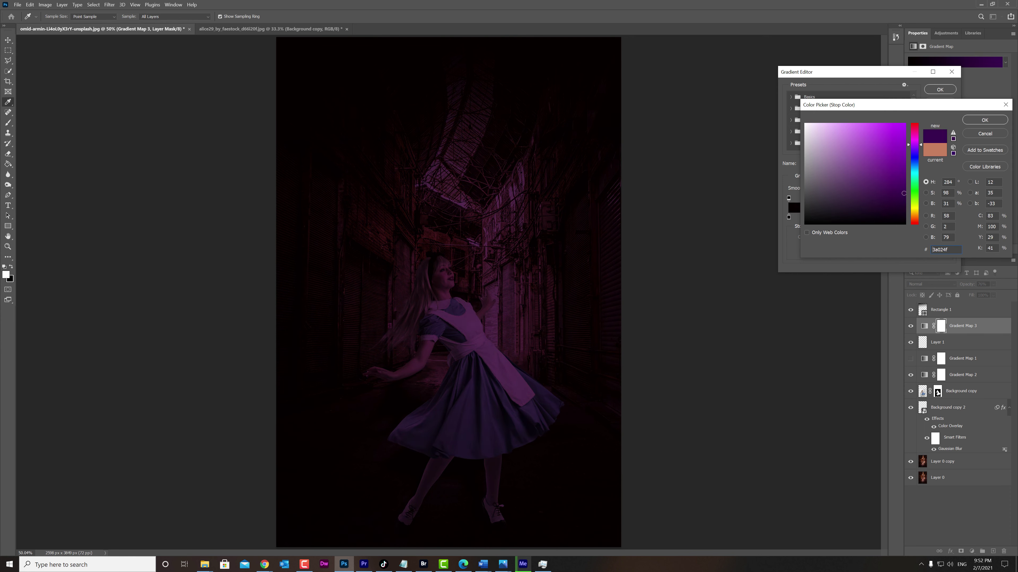
type("024f4f")
key("Return")
key("Return")
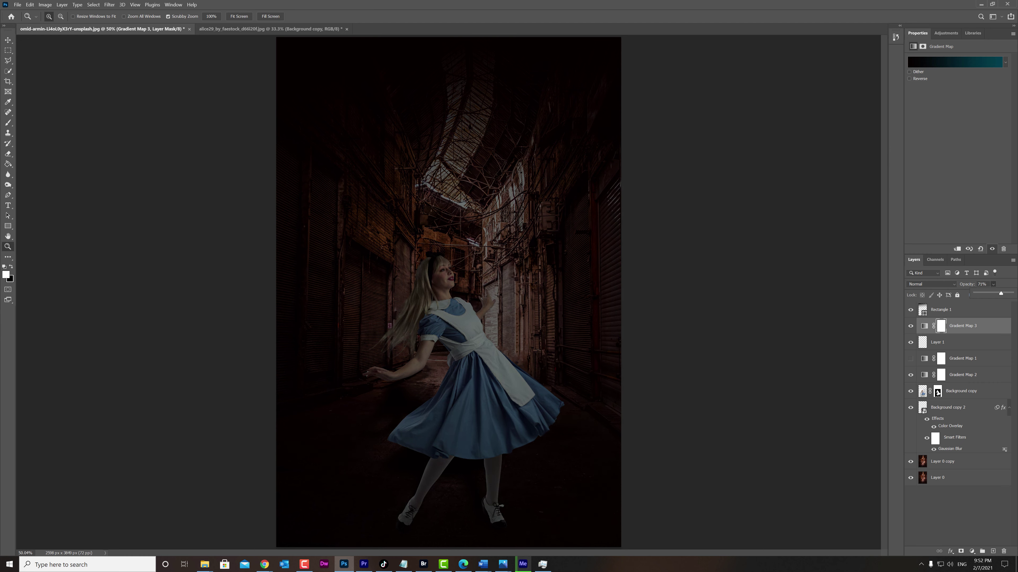
Zoom out and place a text insertion point on the canvas for a new type layer.
right_click(385, 218)
key("Escape")
key("ctrl+minus")
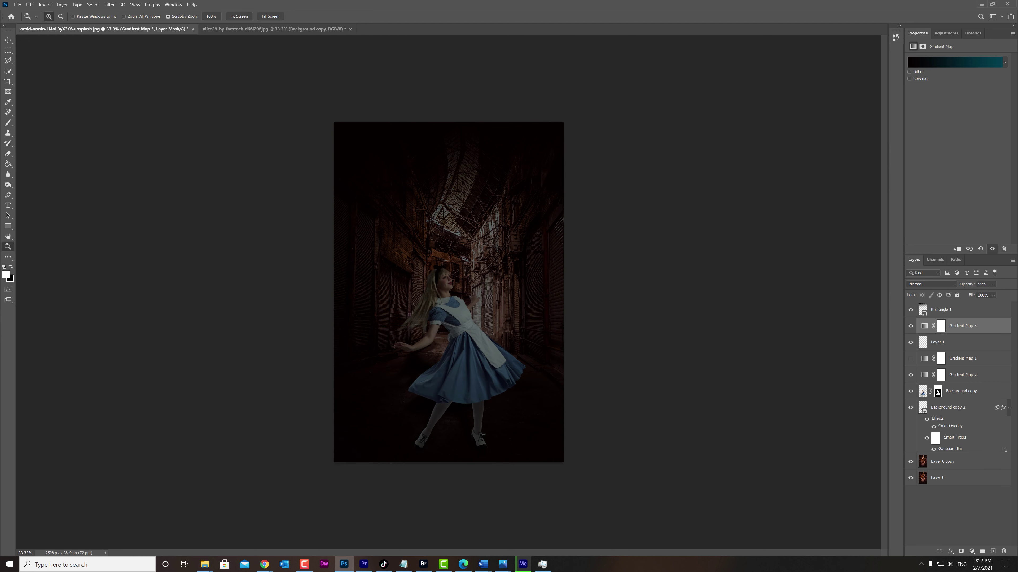
key("t")
left_click(370, 173)
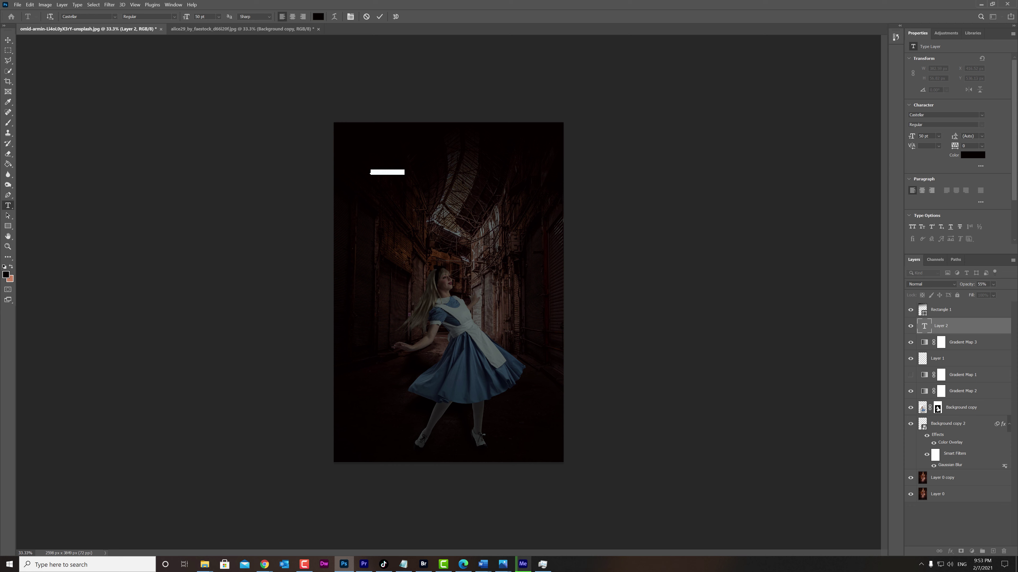
Replace the empty text layer with a white paragraph text box of story text across the upper canvas.
key("Escape")
left_click_drag(544, 239, 542, 235)
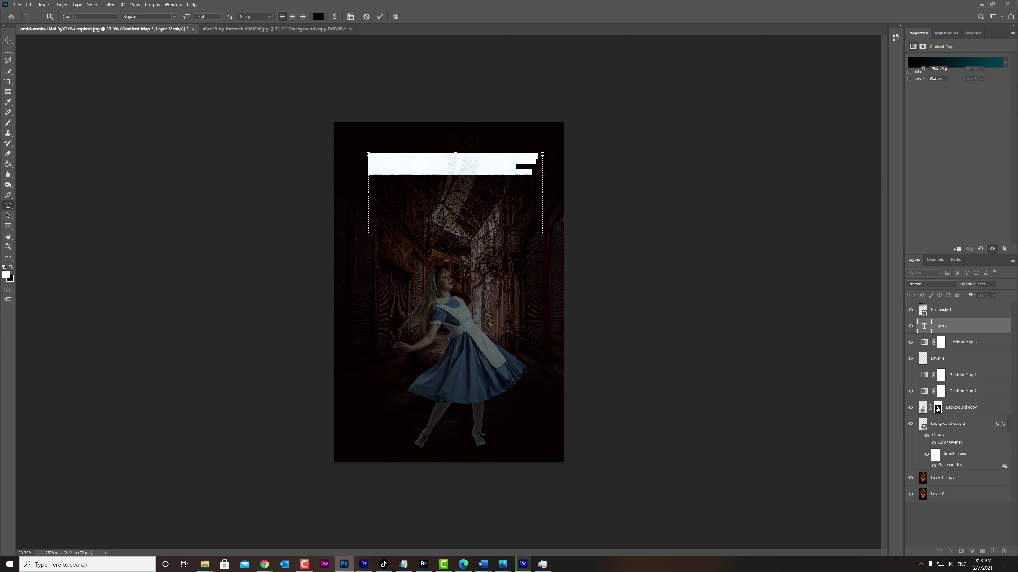
left_click(318, 17)
key("Return")
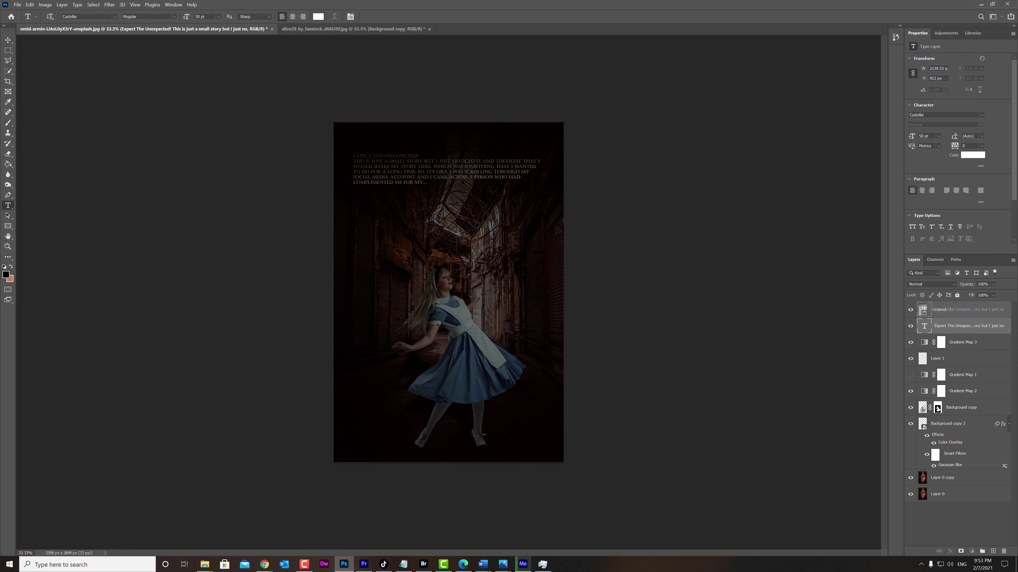
key("ctrl+Return")
Set the EXPECT THE UNEXPECTED! heading to 72 pt and shrink the body text below it.
double_click(418, 161)
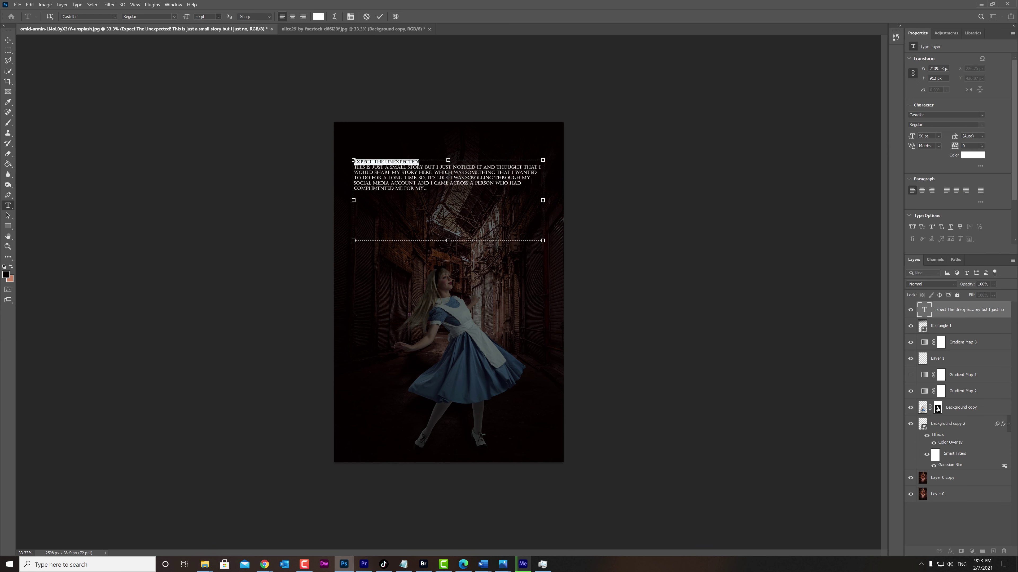
left_click(218, 17)
left_click(204, 120)
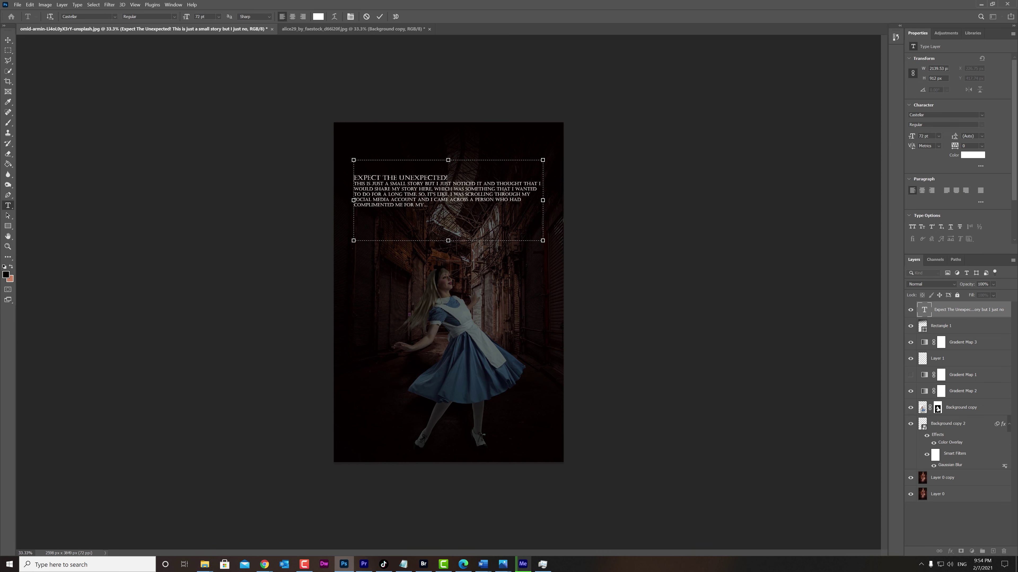
left_click_drag(353, 168, 451, 200)
left_click(218, 16)
left_click(208, 107)
key("ctrl")
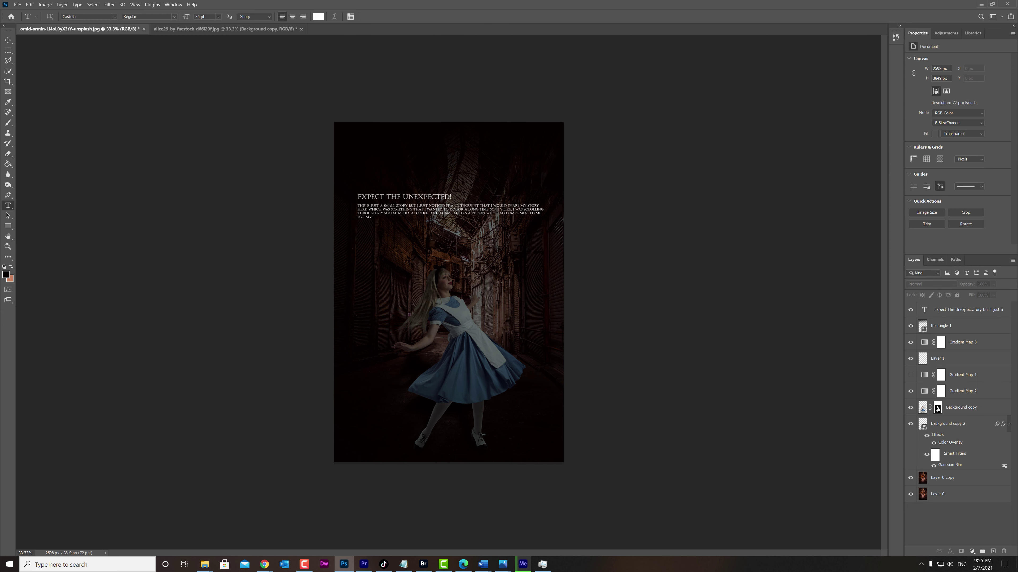
Type a 300 pt 'stay friends' title above the story text and nudge it slightly left.
left_click(363, 164)
type("stay friends")
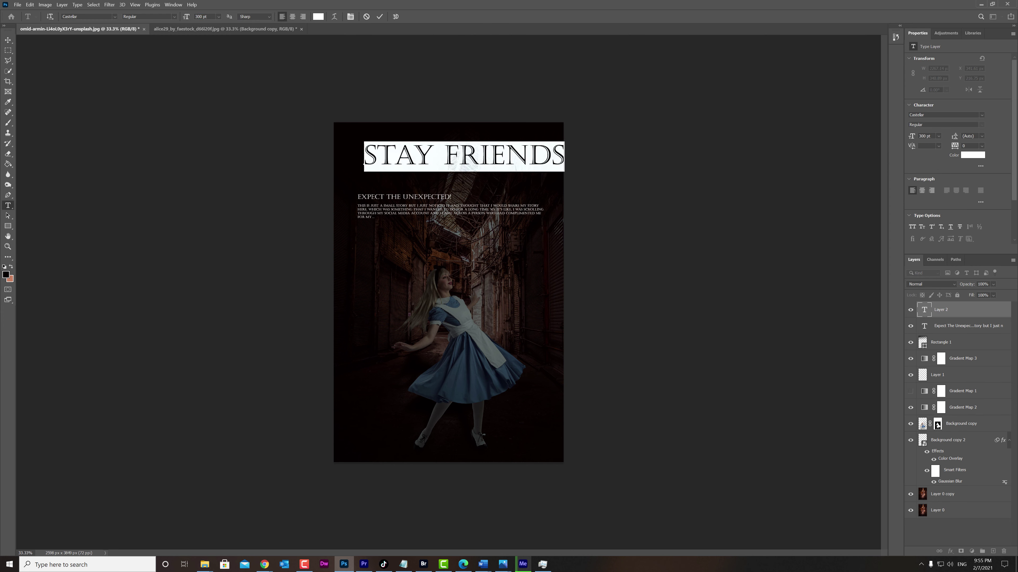
left_click_drag(513, 143, 493, 144)
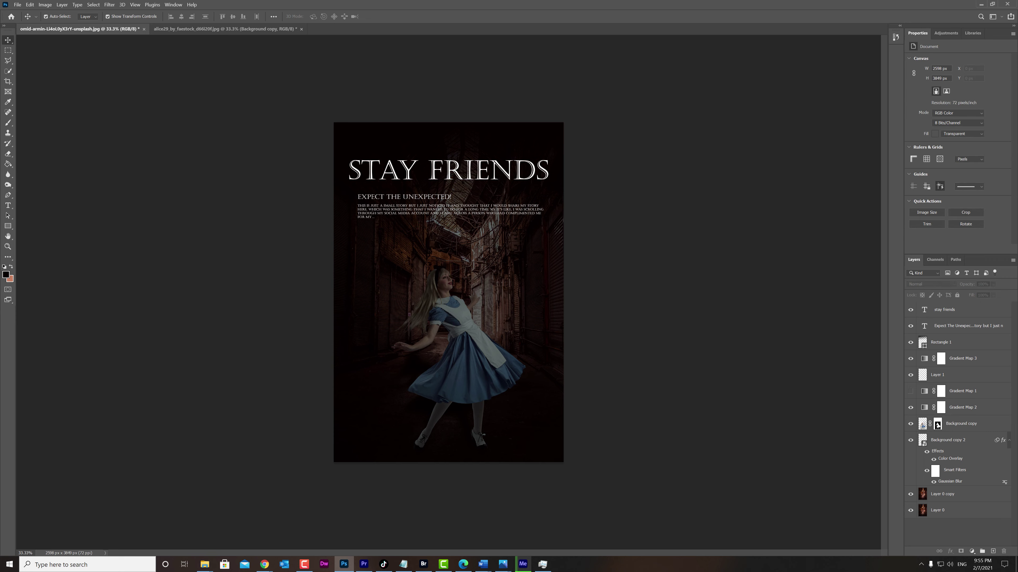